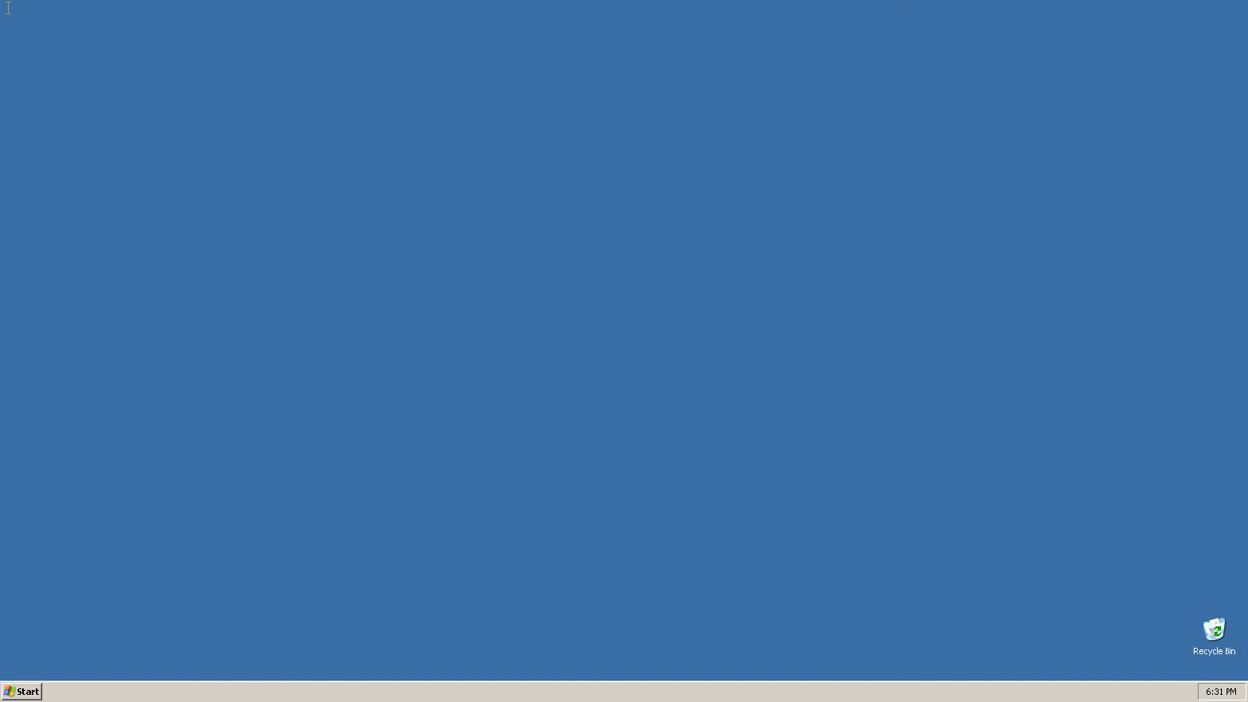
Step: Open My Computer from the Start menu to list the C:, floppy, D: and X: drives
key("super")
key("Down")
key("Down")
key("Return")
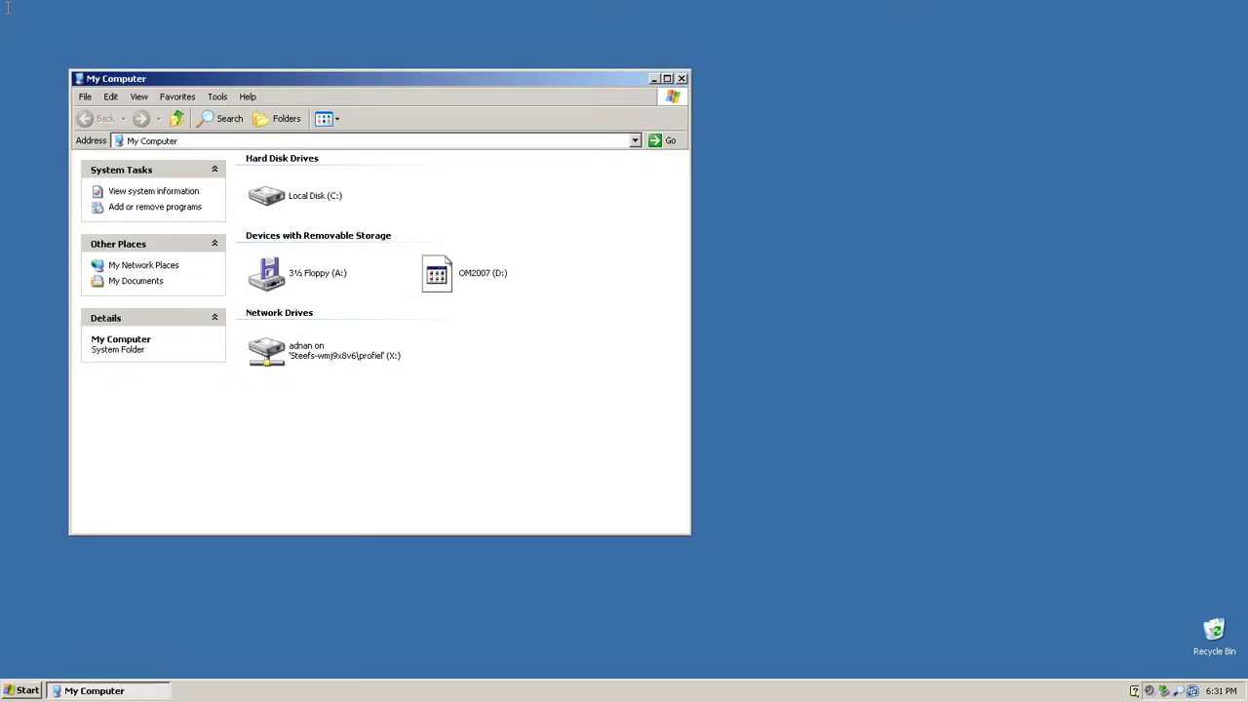
Step: Maximize the window and open the X: home drive and its documents folder, then return to X:
key("alt+space")
key("x")
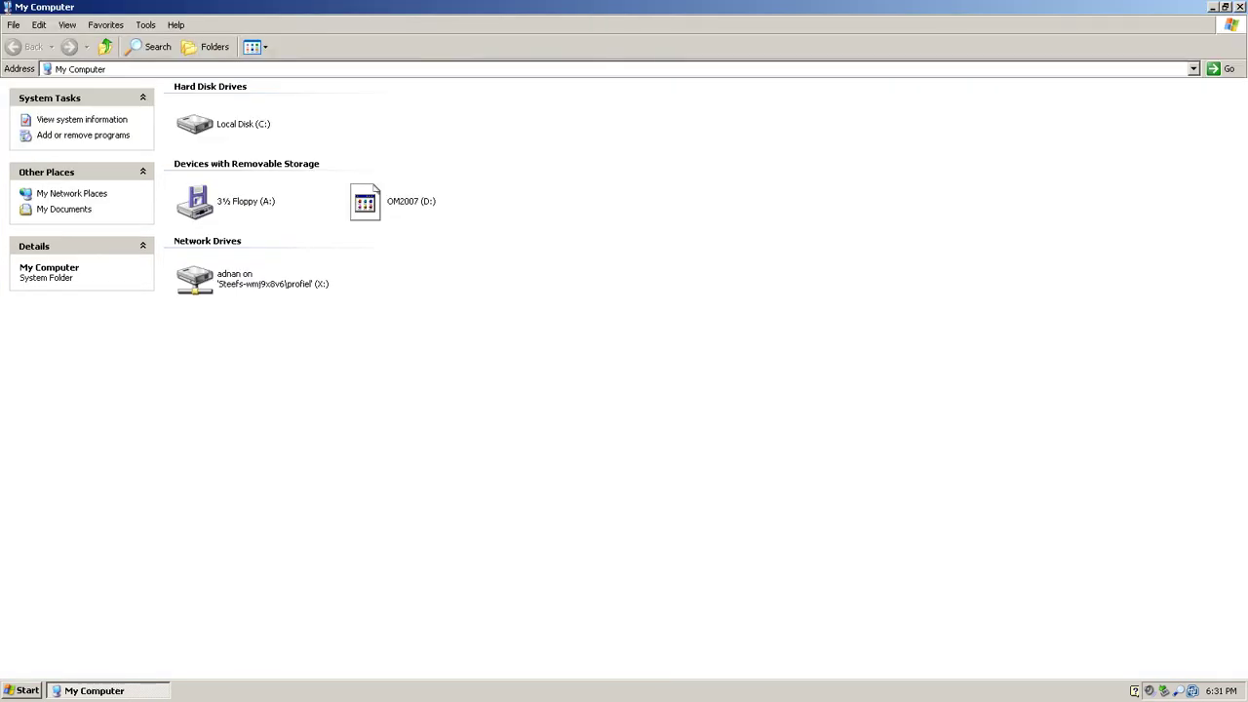
left_click(244, 279)
key("Return")
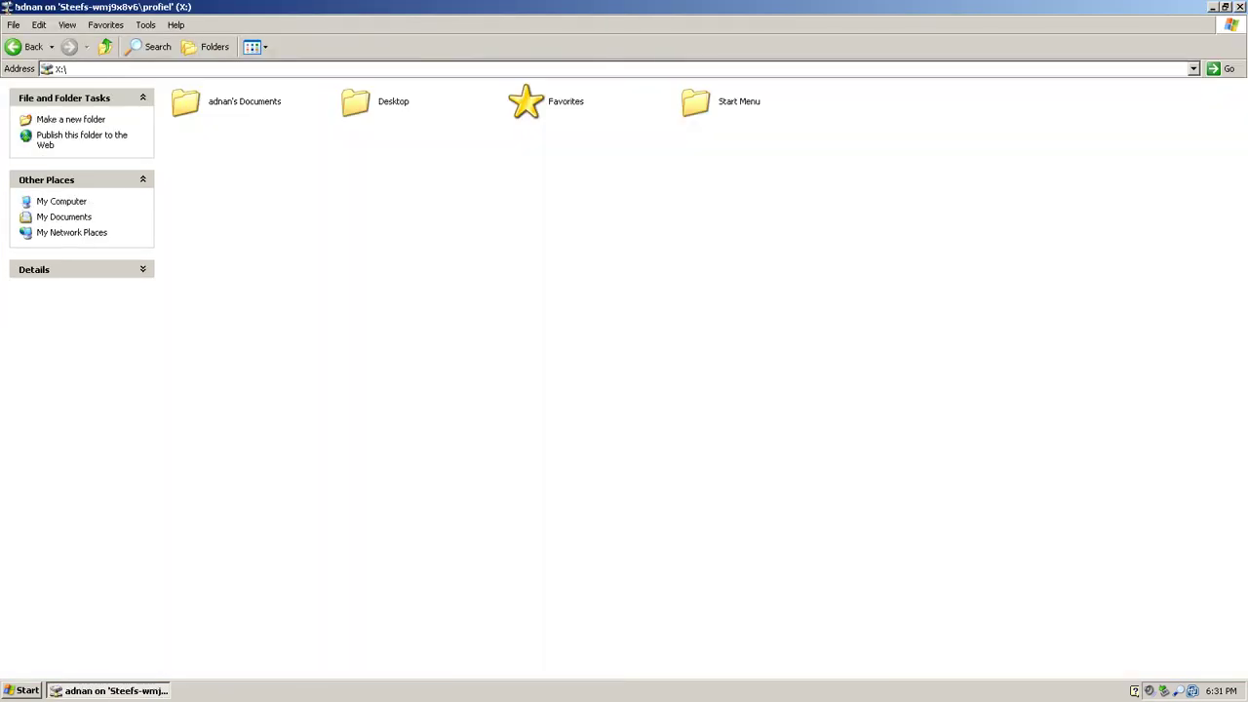
key("Return")
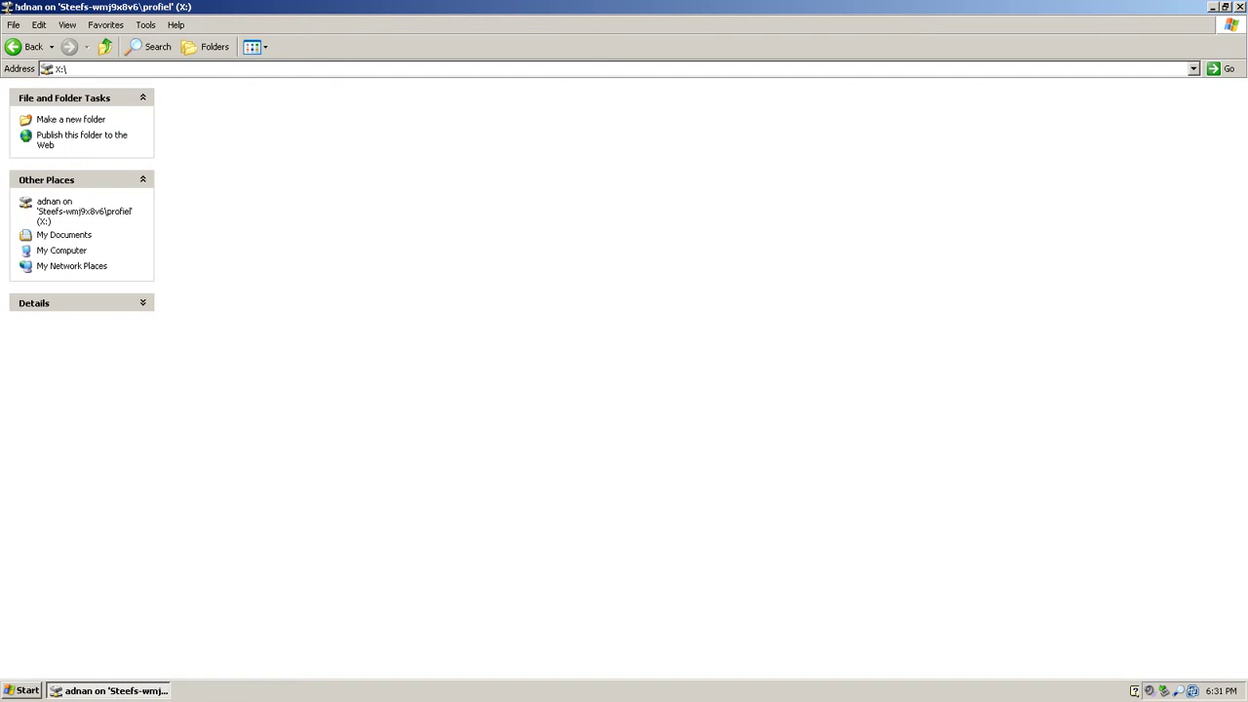
key("BackSpace")
Step: Open the Desktop folder on X: and inspect its Security permissions in Properties
key("Right")
key("Return")
key("shift+F10")
key("Down")
key("Down")
key("Up")
key("Up")
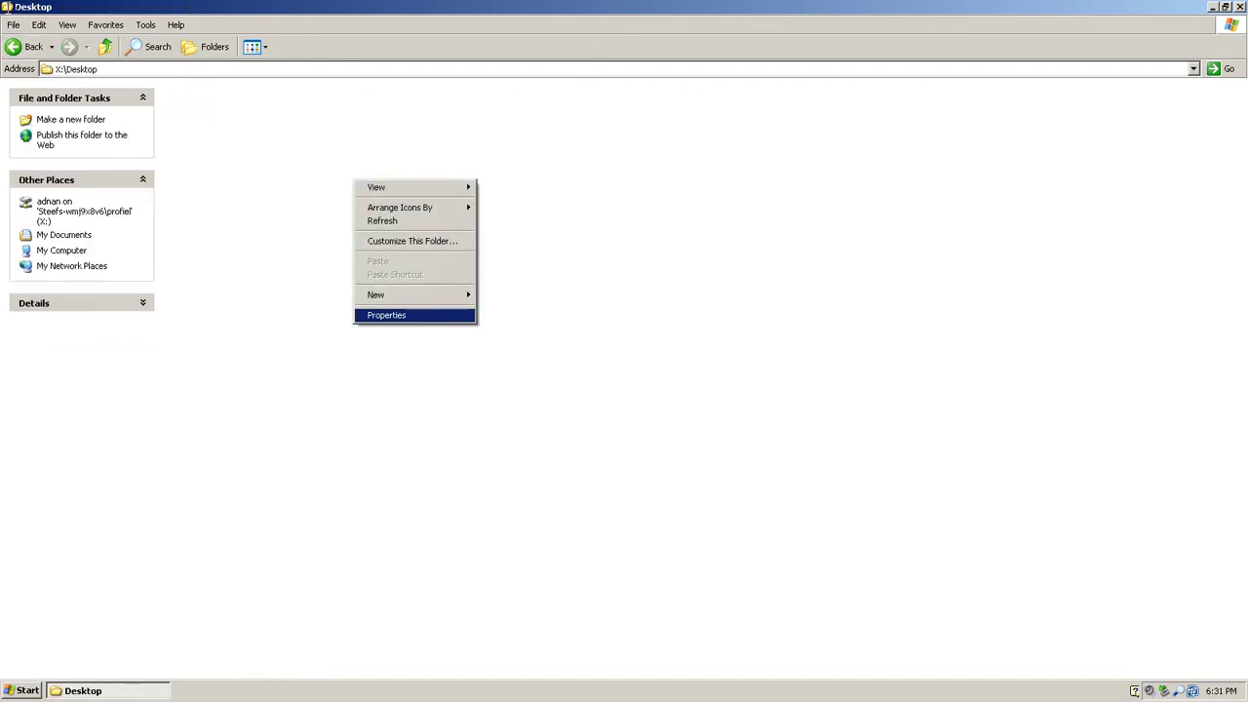
key("Return")
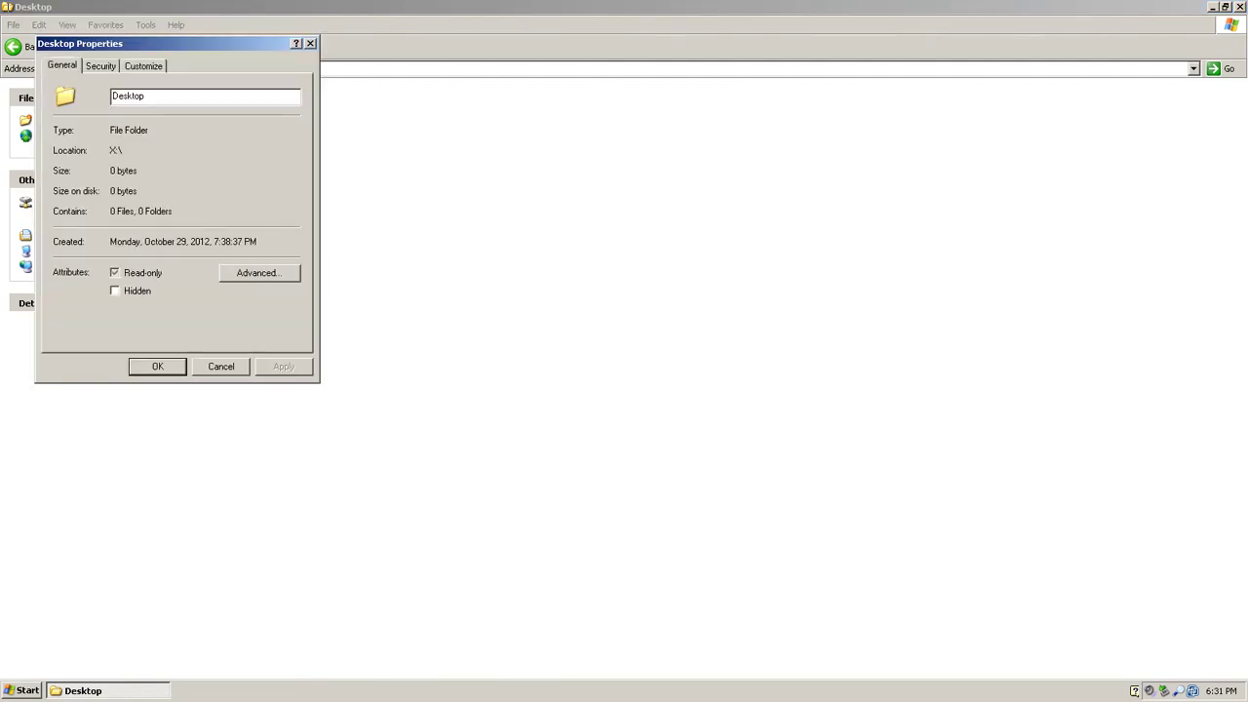
key("ctrl+shift+Tab")
key("ctrl+shift+Tab")
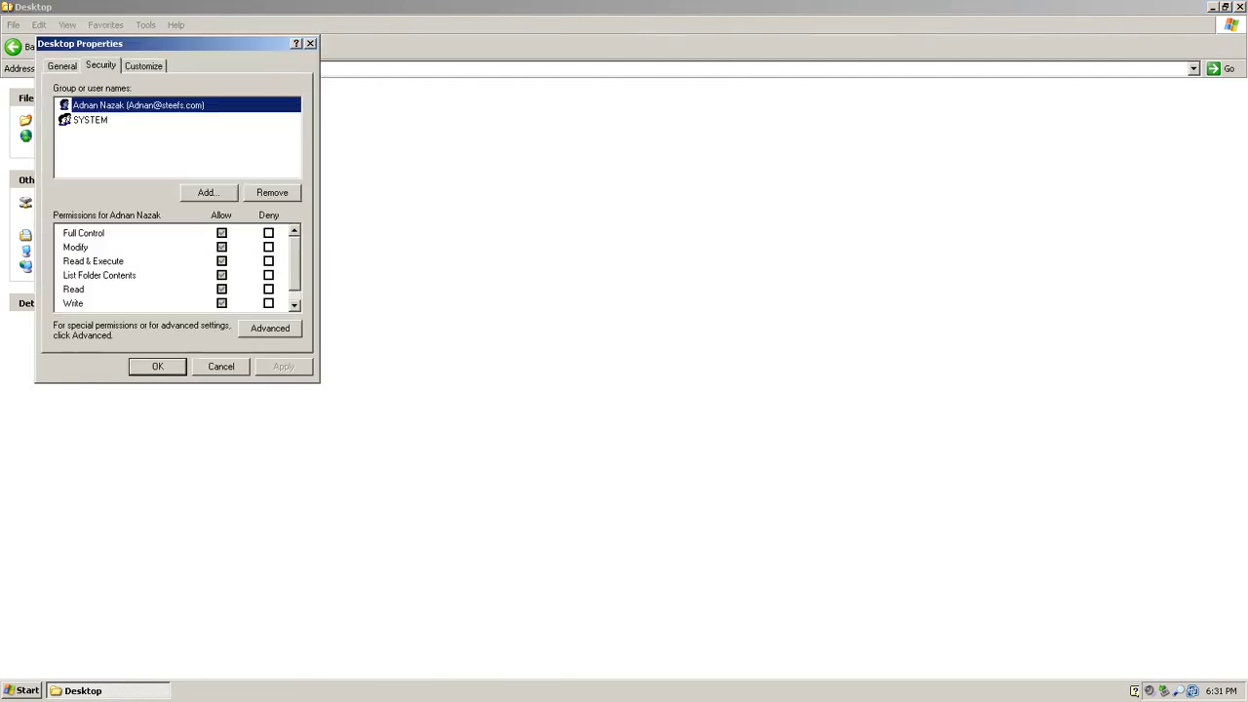
key("Escape")
Step: Create a New Folder inside the X: Desktop folder
key("shift+F10")
key("Up")
key("Up")
key("Right")
key("Return")
Step: Keep the default name New Folder, close Explorer and refresh the desktop
key("Return")
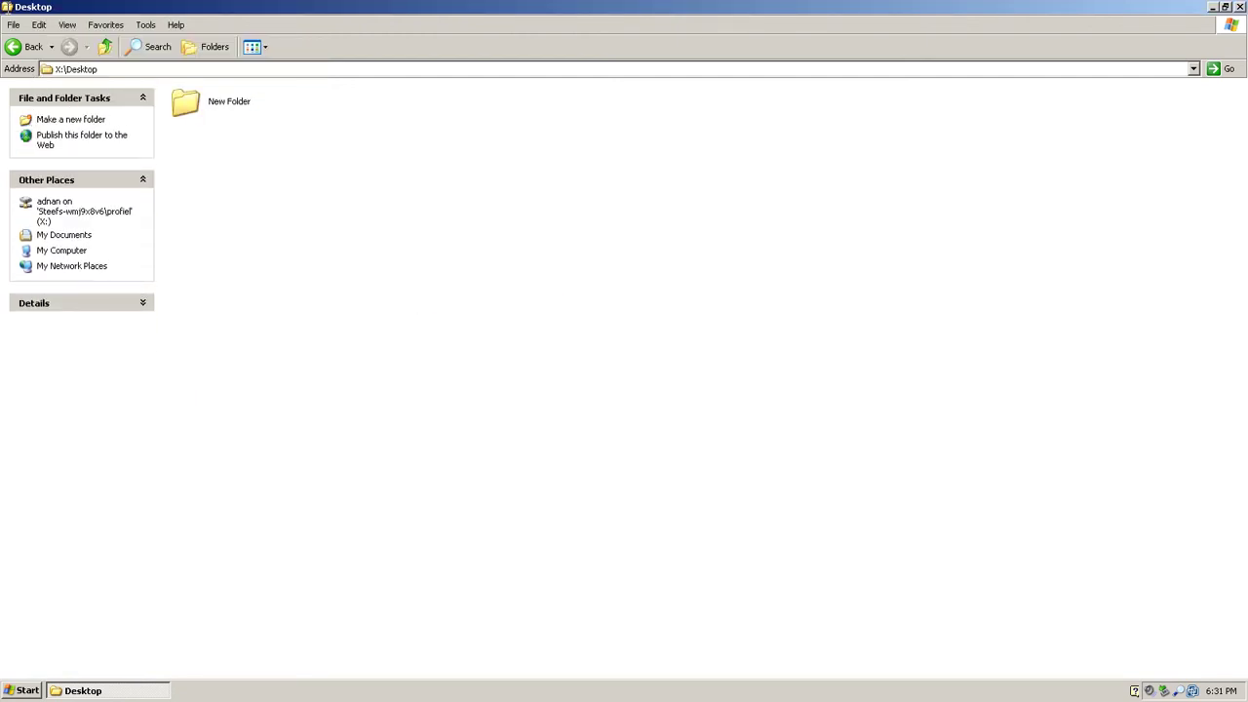
key("alt+F4")
key("shift+F10")
key("Down")
key("Down")
key("Return")
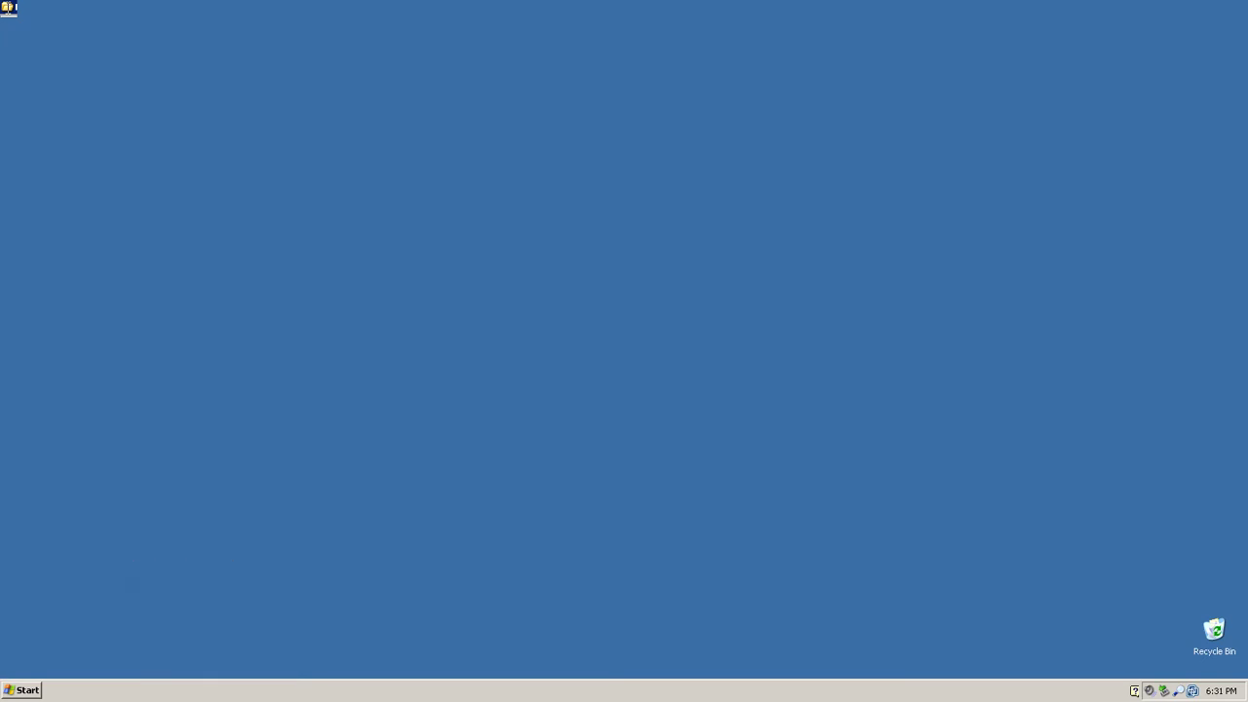
key("ctrl+Escape")
key("Up")
key("Right")
Step: Open My Documents, then go up through My Computer into Local Disk (C:)
key("Return")
key("Down")
key("Down")
key("Down")
key("Up")
key("Up")
key("Up")
key("Up")
key("Up")
key("Up")
key("Return")
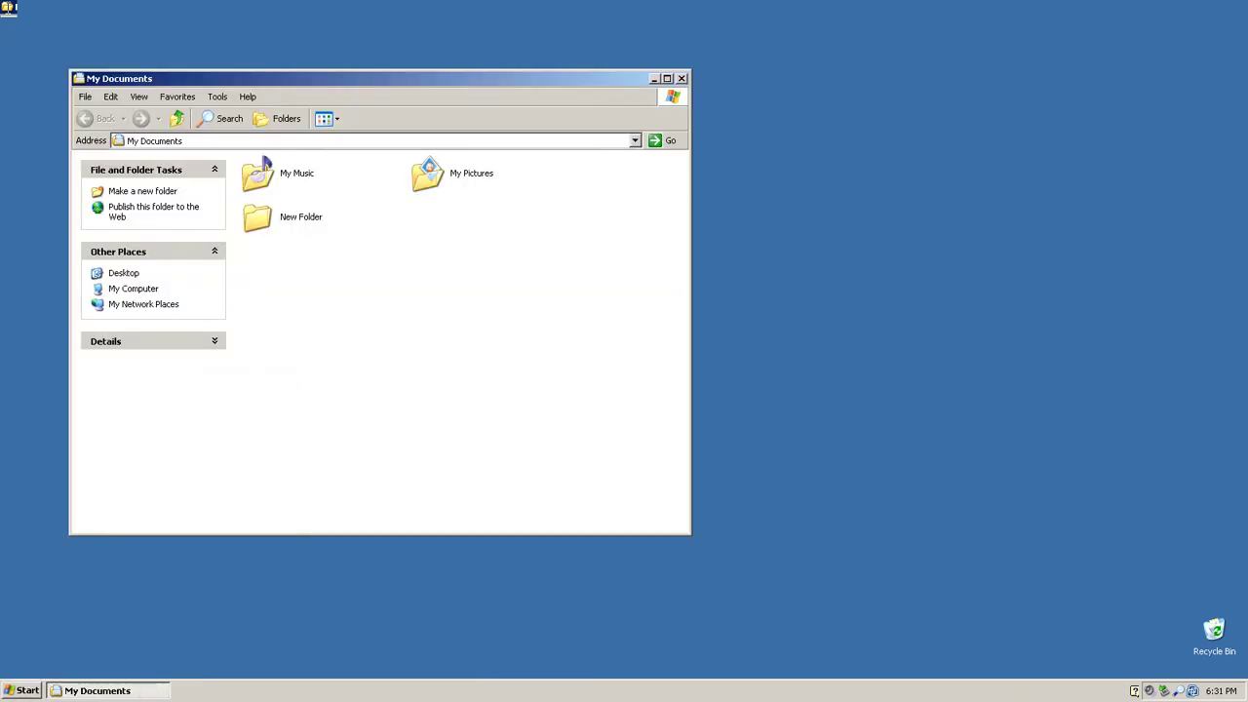
key("BackSpace")
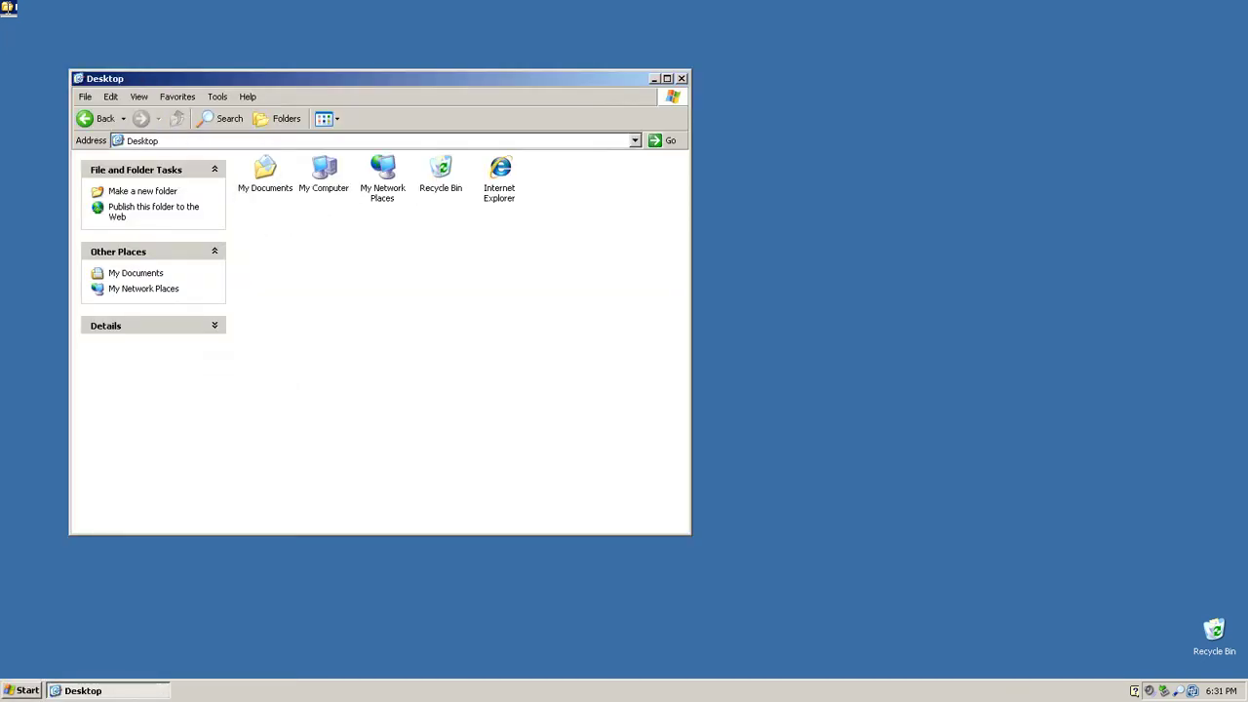
key("Right")
key("Return")
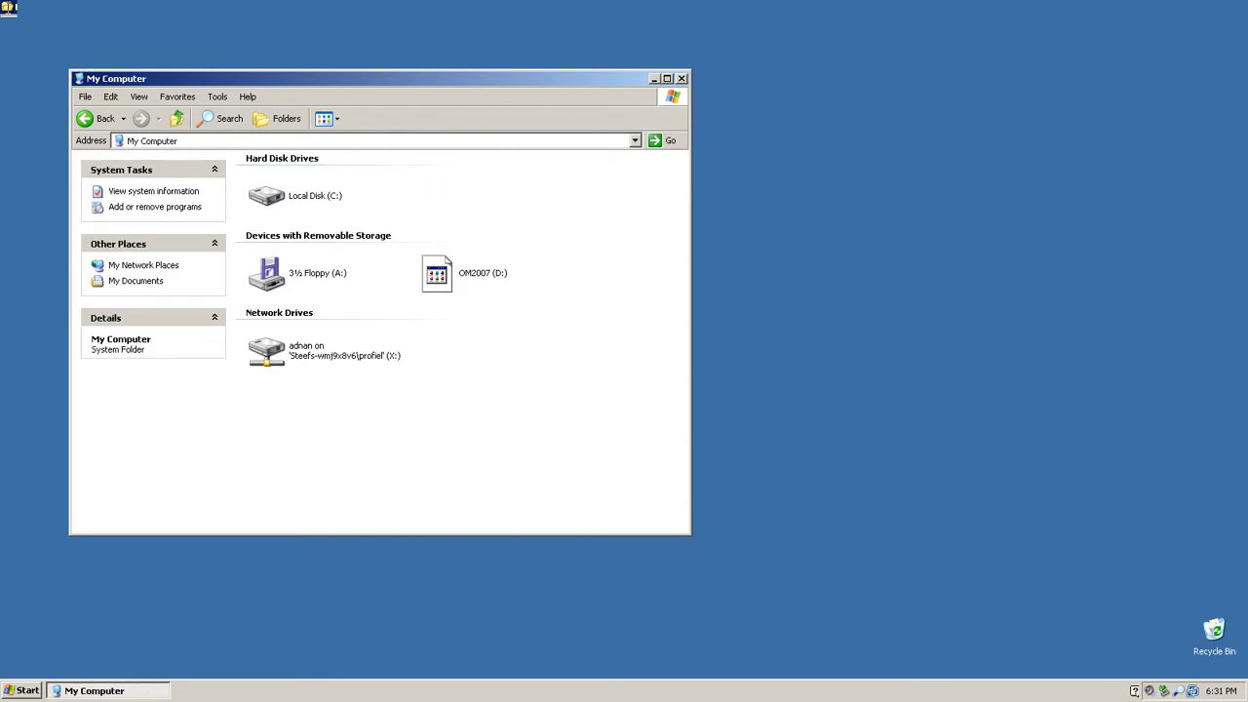
key("Right")
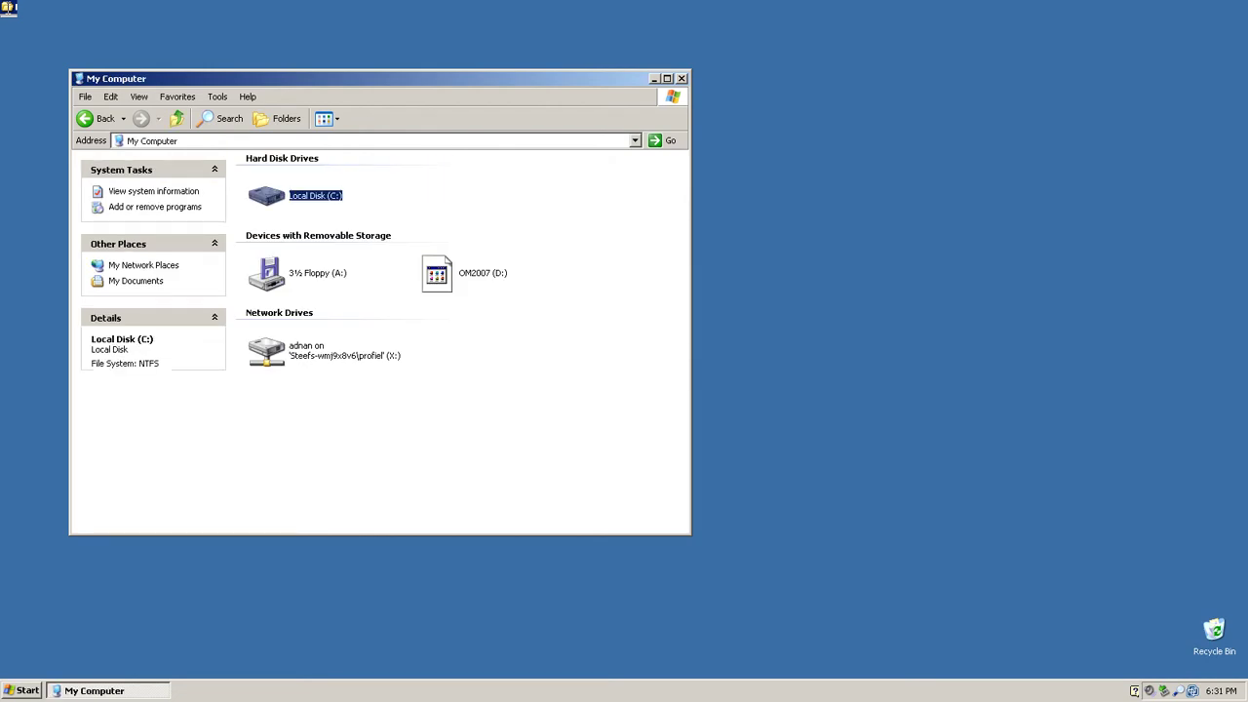
key("Return")
Step: Browse C:\Documents and Settings into the user's local profile Desktop, then close Explorer
key("Down")
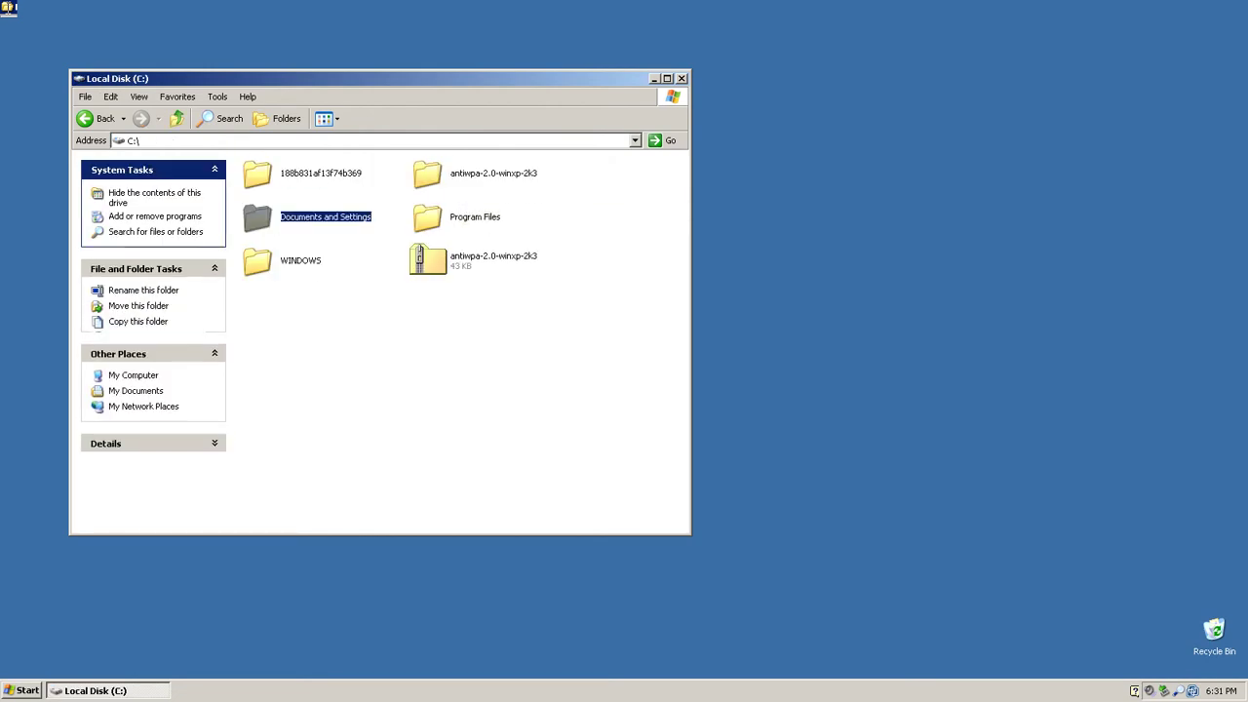
key("Return")
key("Down")
key("Return")
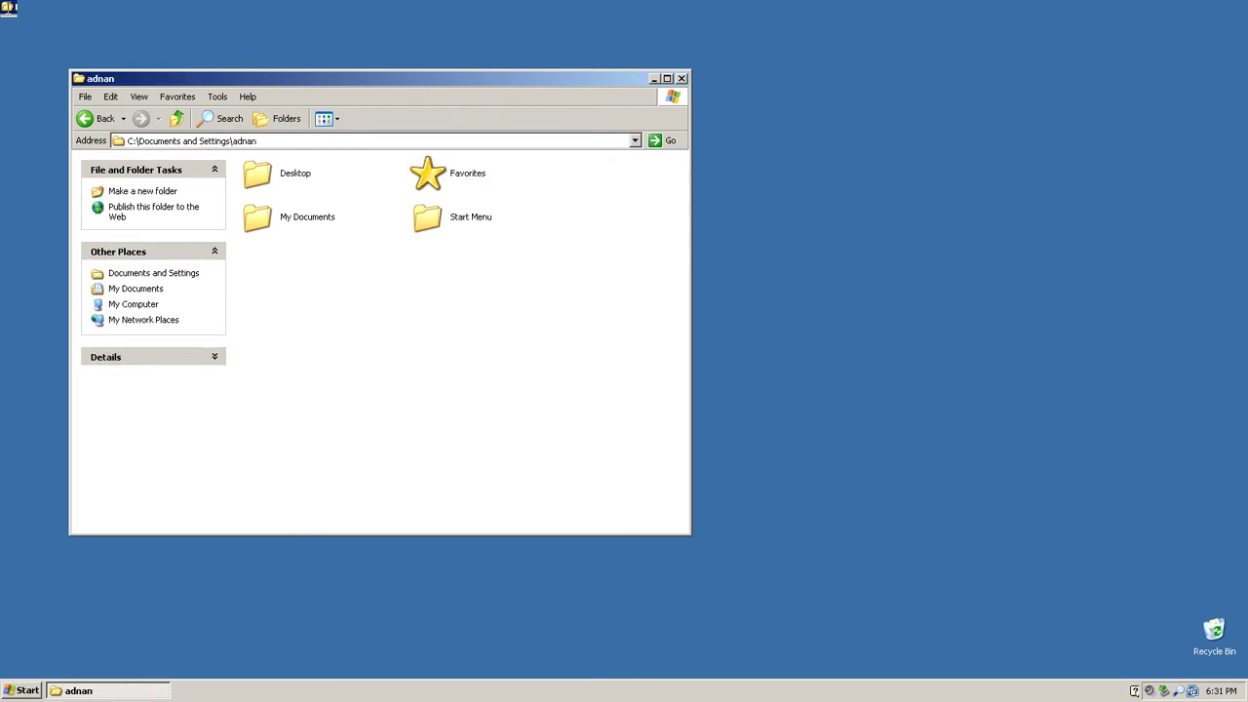
key("Down")
key("Return")
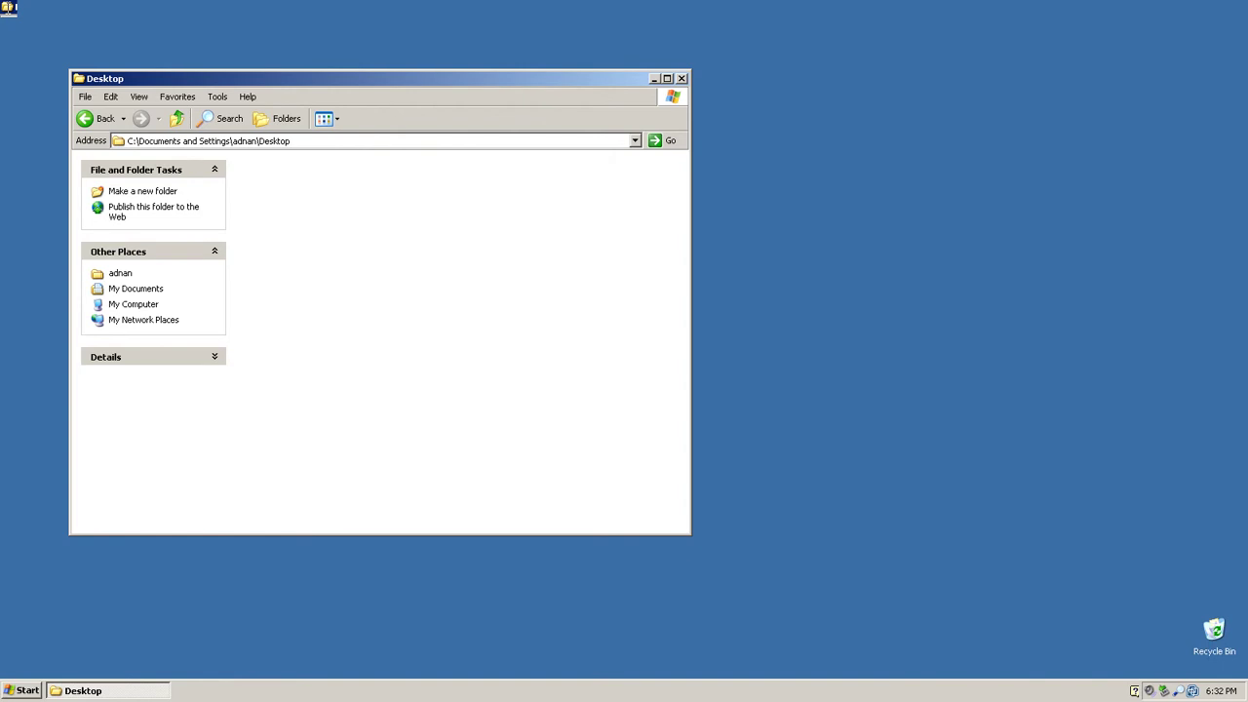
key("BackSpace")
key("BackSpace")
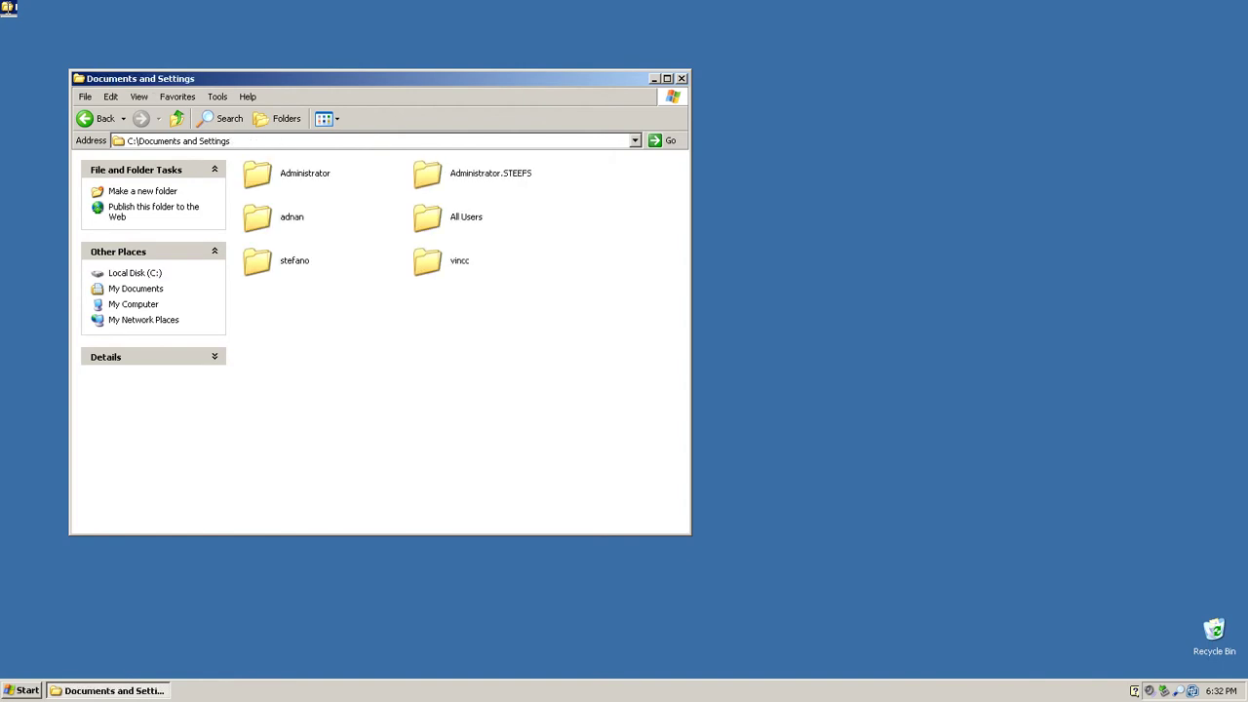
key("alt+F4")
Step: Launch Internet Explorer from the Start menu to load Outlook Web Access
key("super")
key("Right")
key("Left")
key("Return")
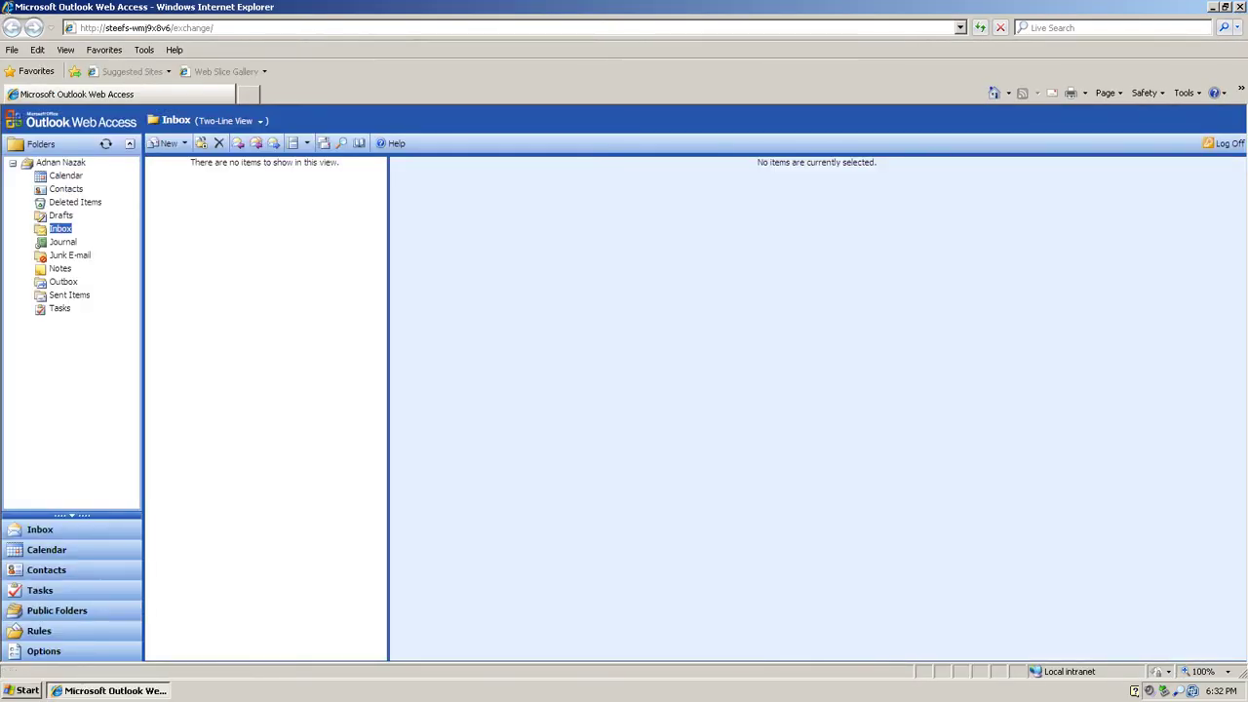
Step: Start a new message to the colleague's e-mail address with body text 'test mailtje!'
left_click(166, 143)
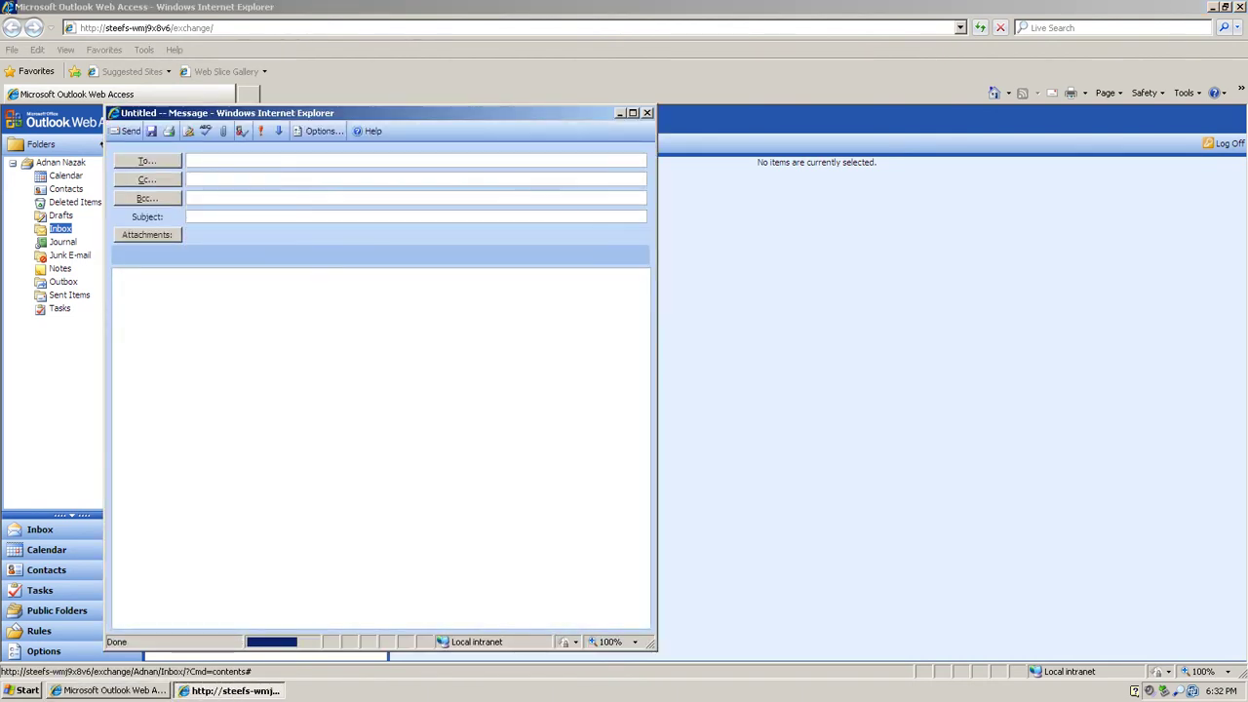
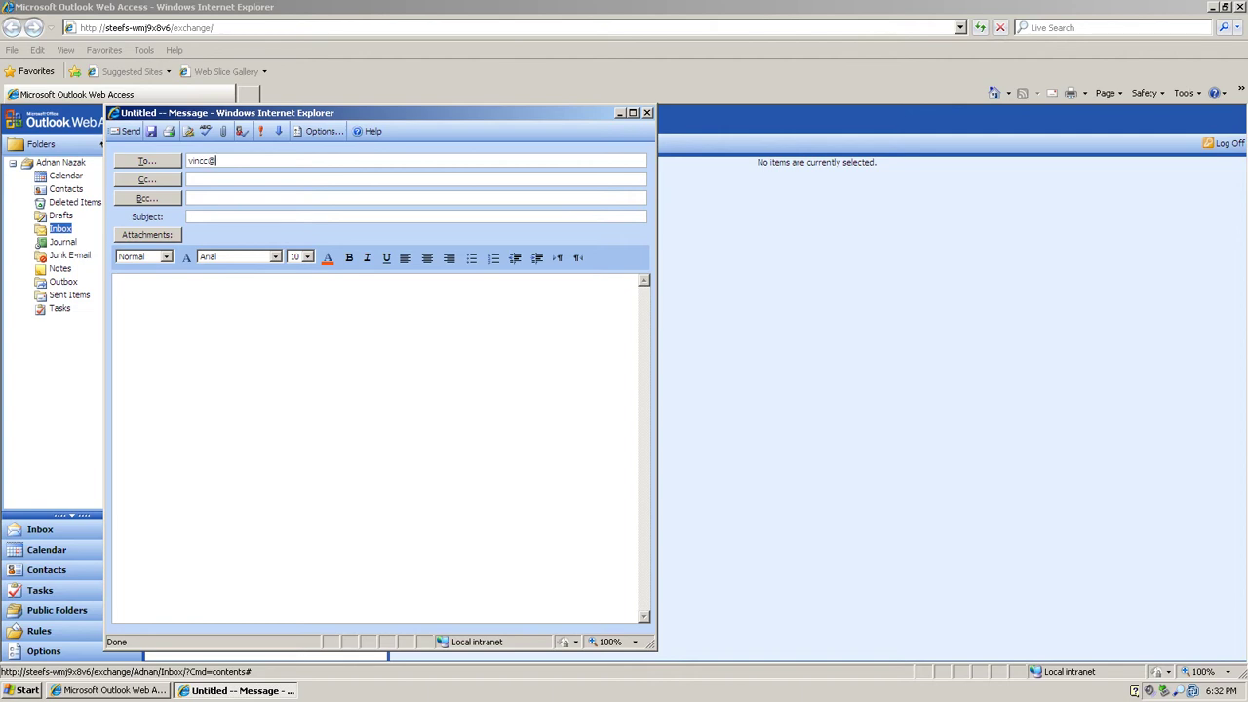
left_click(121, 293)
type("test ma")
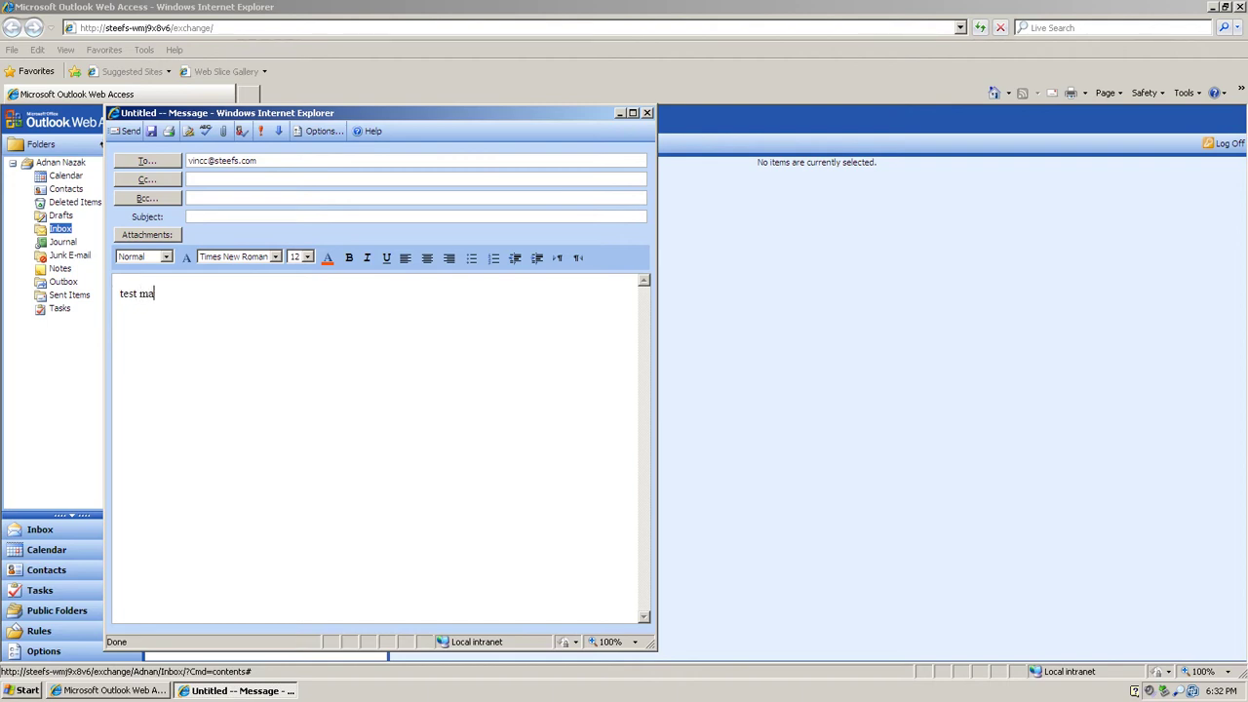
type("iltje! w")
key("BackSpace")
key("BackSpace")
Step: Add a subject addressed to the colleague, send the message and close the browser
left_click(189, 217)
type("aaan vi")
key("BackSpace")
key("BackSpace")
key("BackSpace")
key("BackSpace")
key("BackSpace")
type("n vincent!")
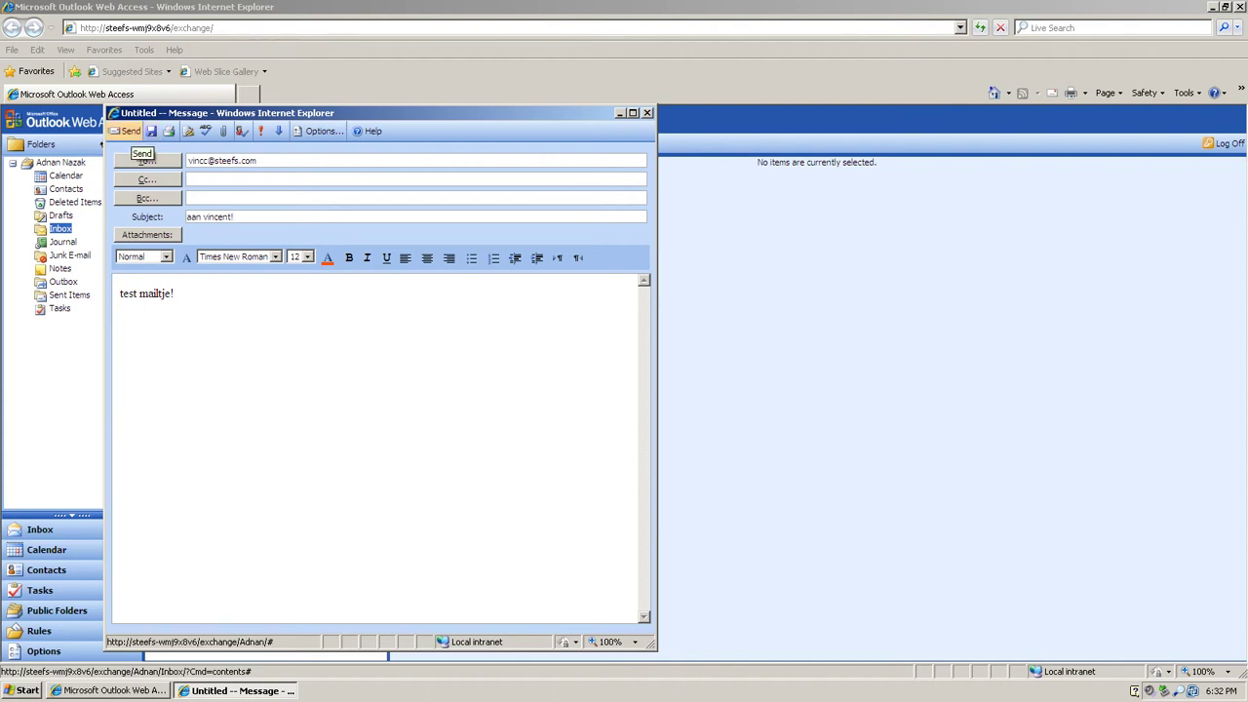
left_click(129, 132)
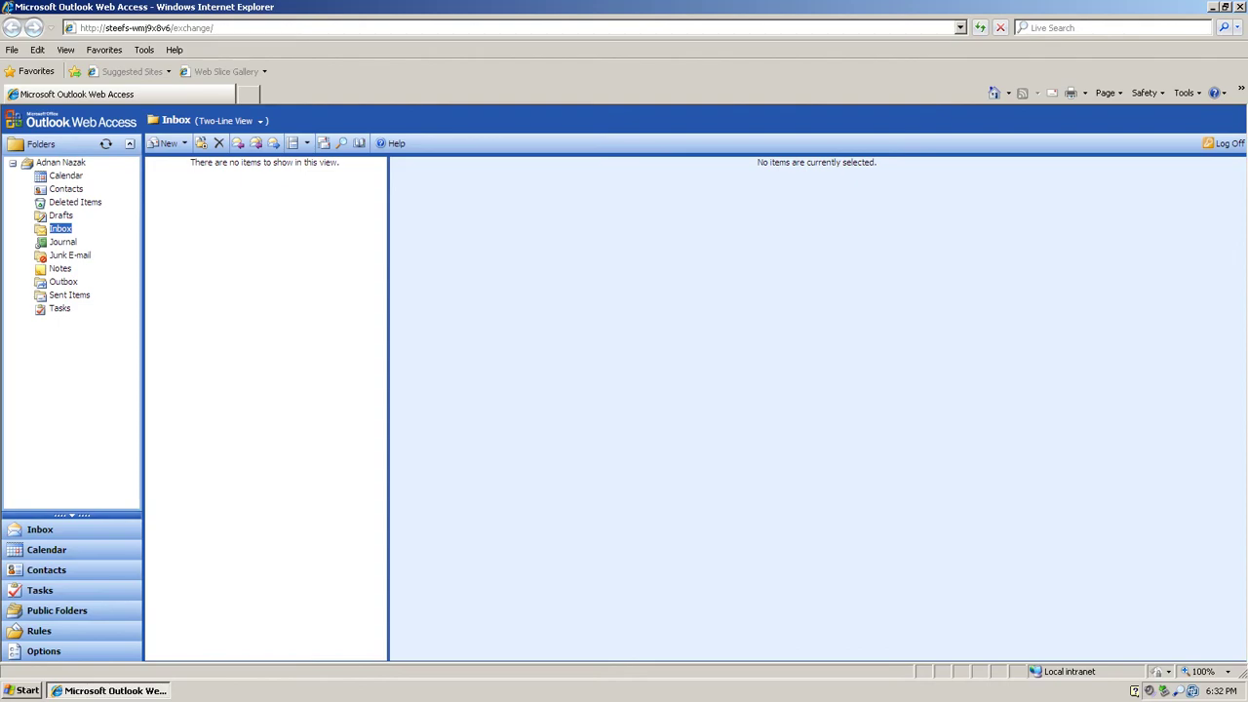
left_click(1240, 7)
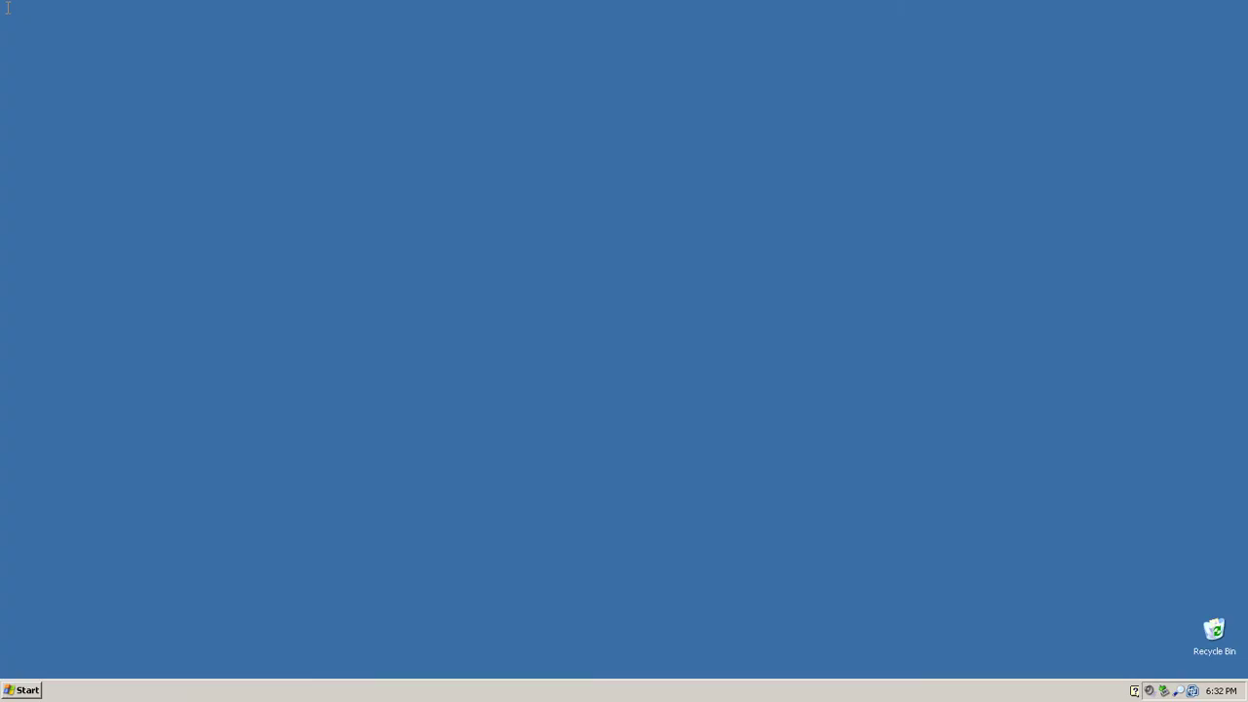
Step: Log the current user off through the Start menu and confirm
key("super")
key("l")
key("Return")
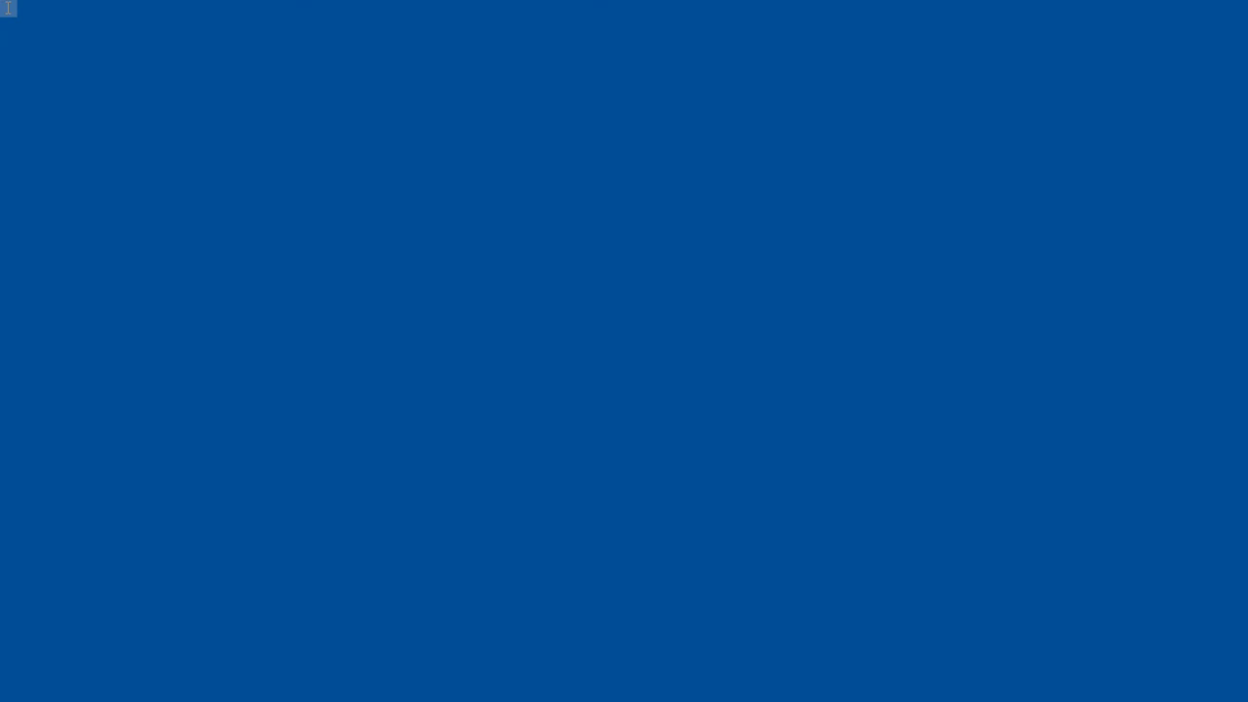
Step: Log on with the second user's name and account password
type("vincc")
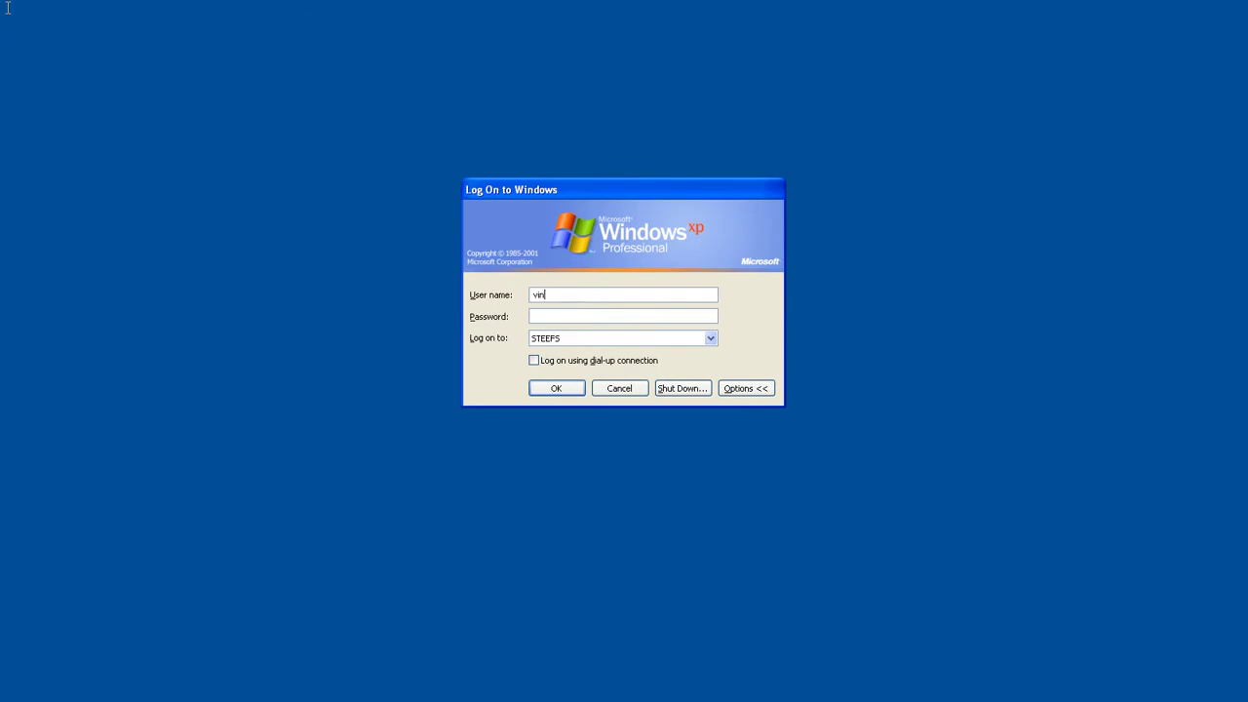
key("Tab")
type("********")
key("Return")
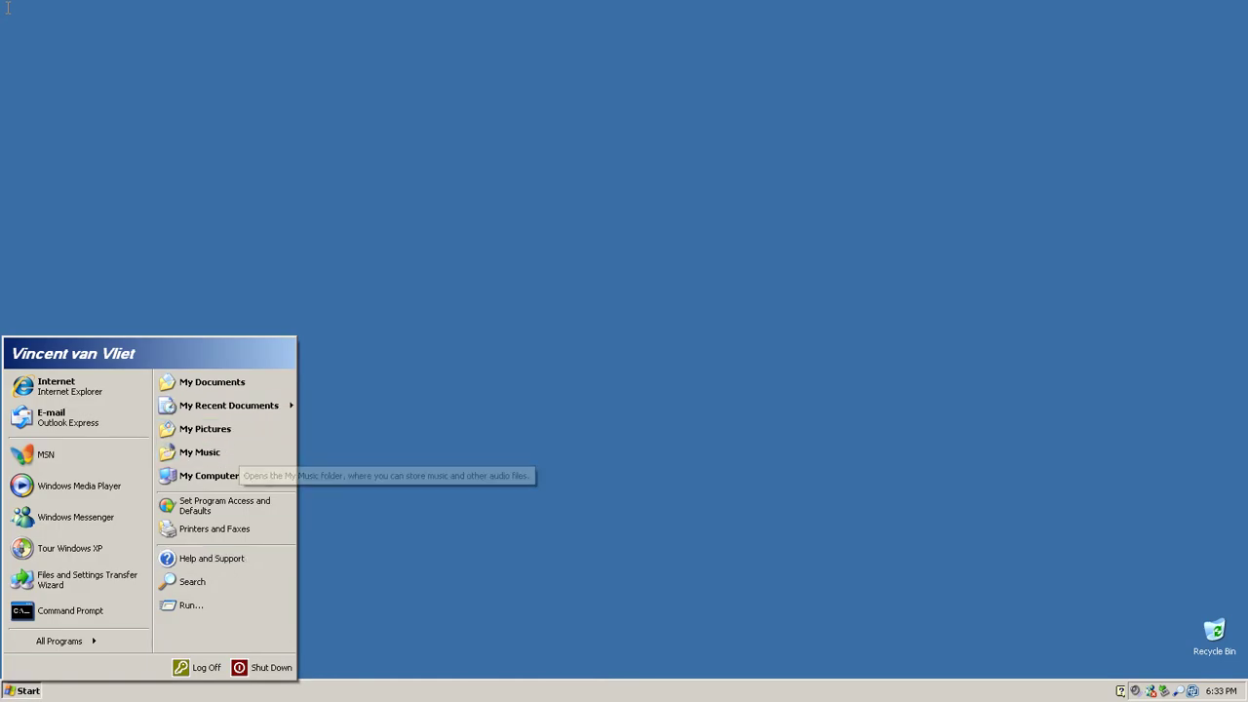
Step: Open the X: home drive and its Desktop folder in My Computer, then close Explorer
key("Down")
key("Return")
key("End")
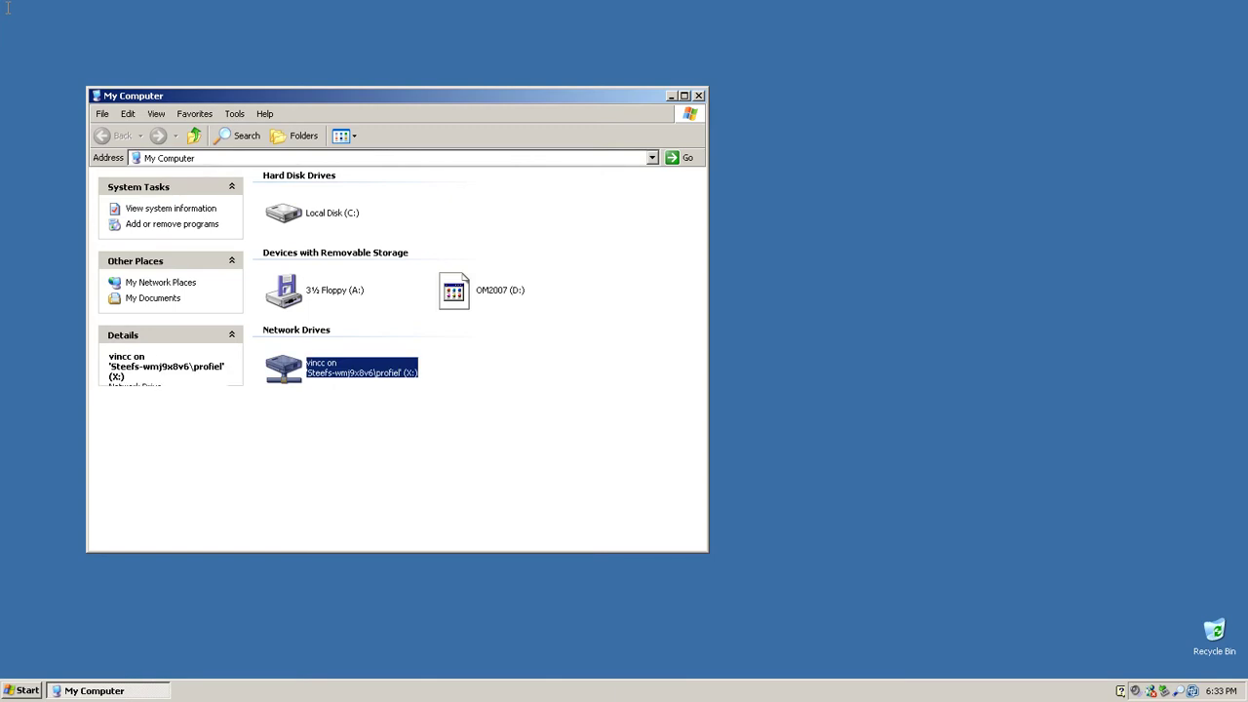
key("Return")
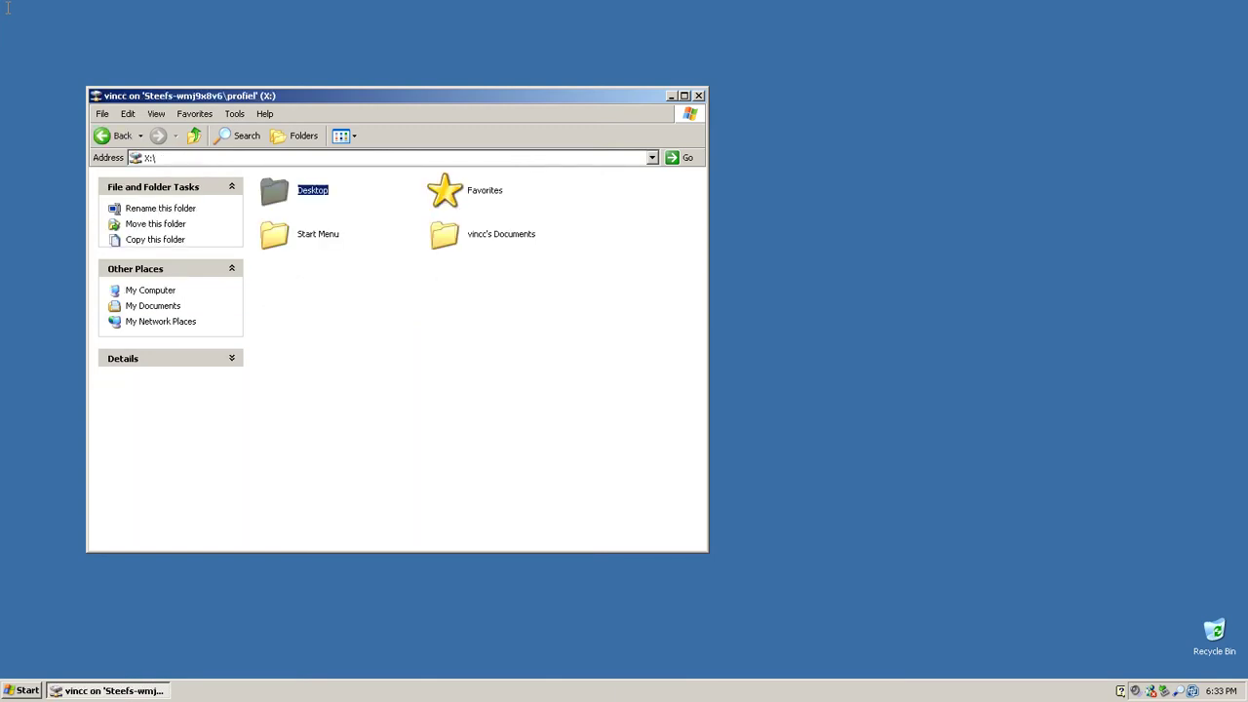
key("Return")
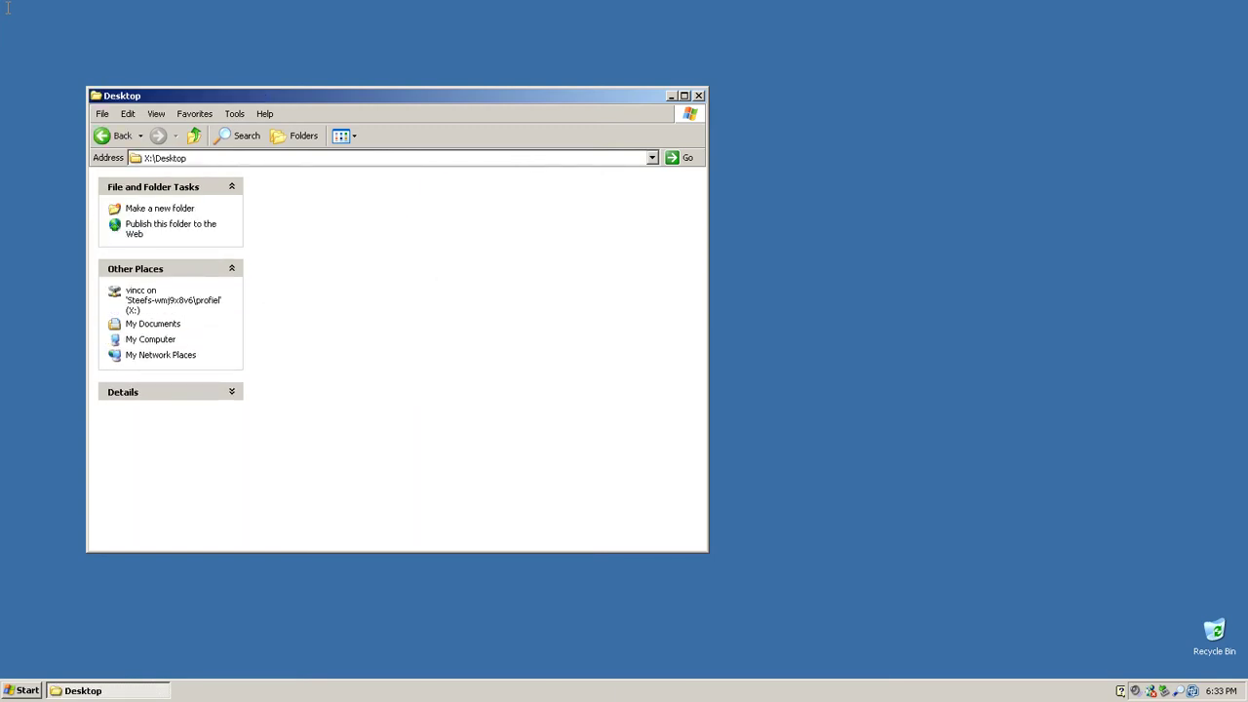
key("alt+F4")
Step: Launch Internet Explorer to read the received 'test mailtje!' message in Outlook Web Access, then close it
key("super")
key("p")
key("Down")
key("Down")
key("Down")
key("i")
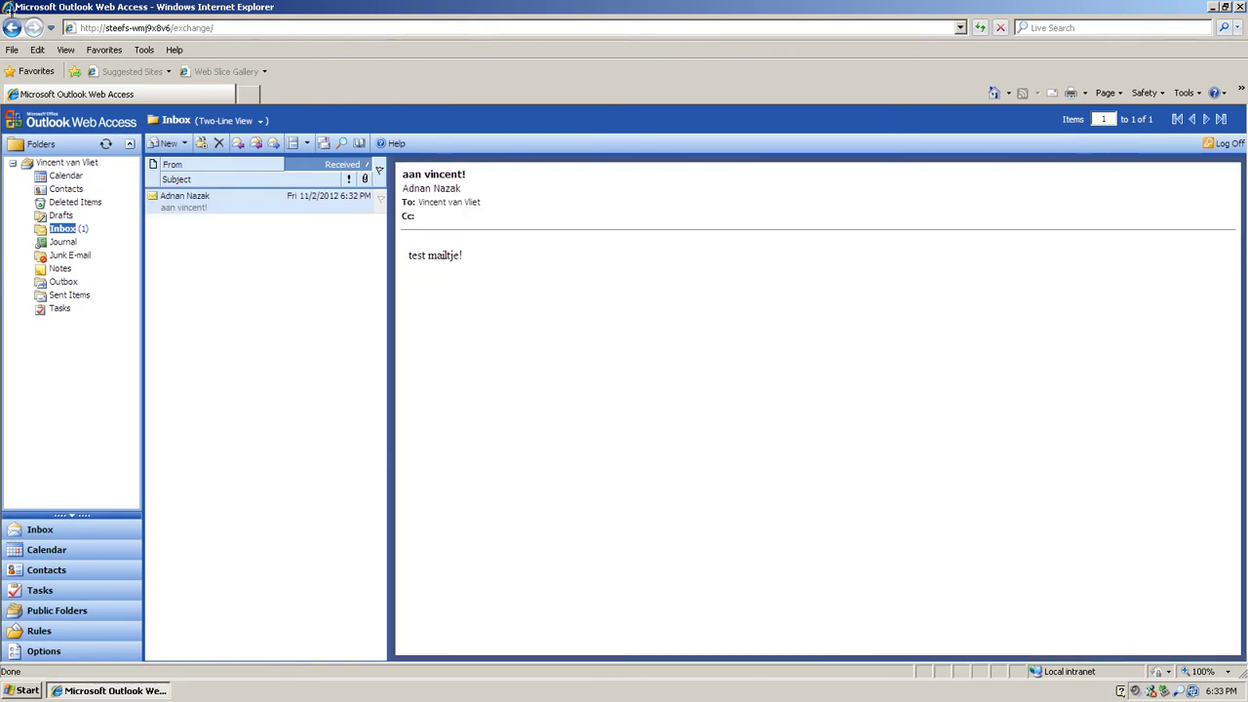
double_click(9, 8)
Step: Check the X: home drive through My Computer, then log the user off
key("super")
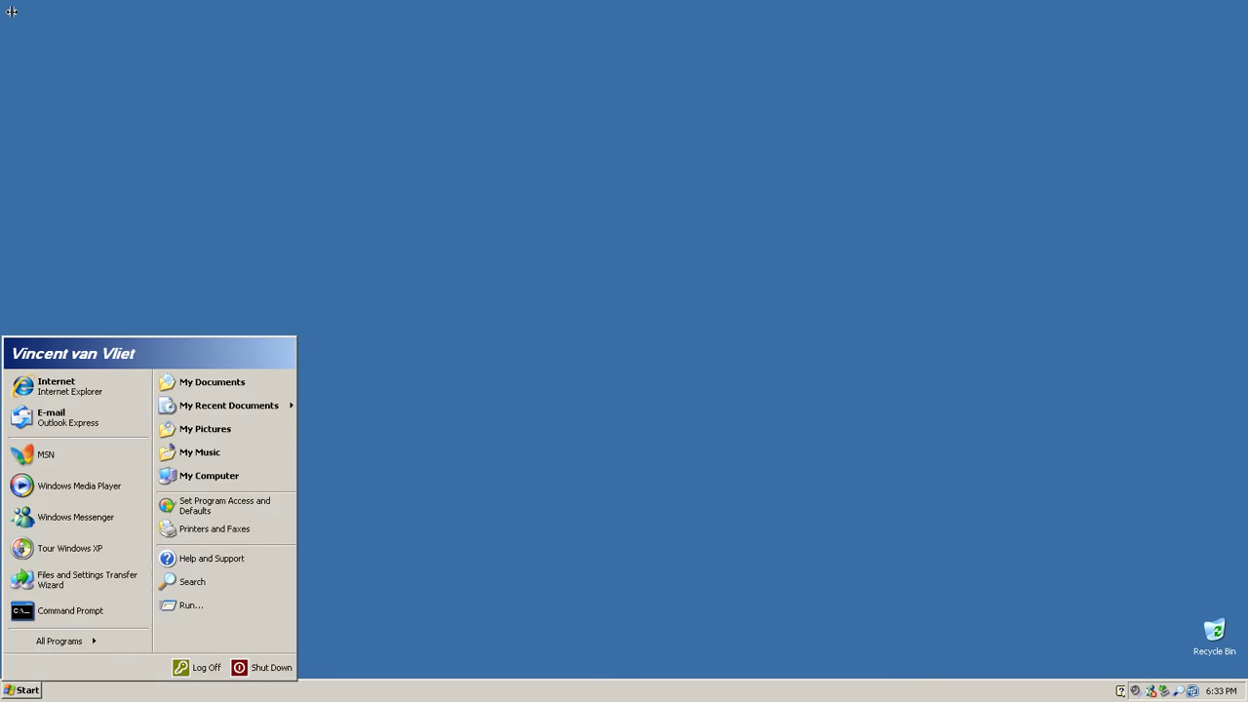
key("c")
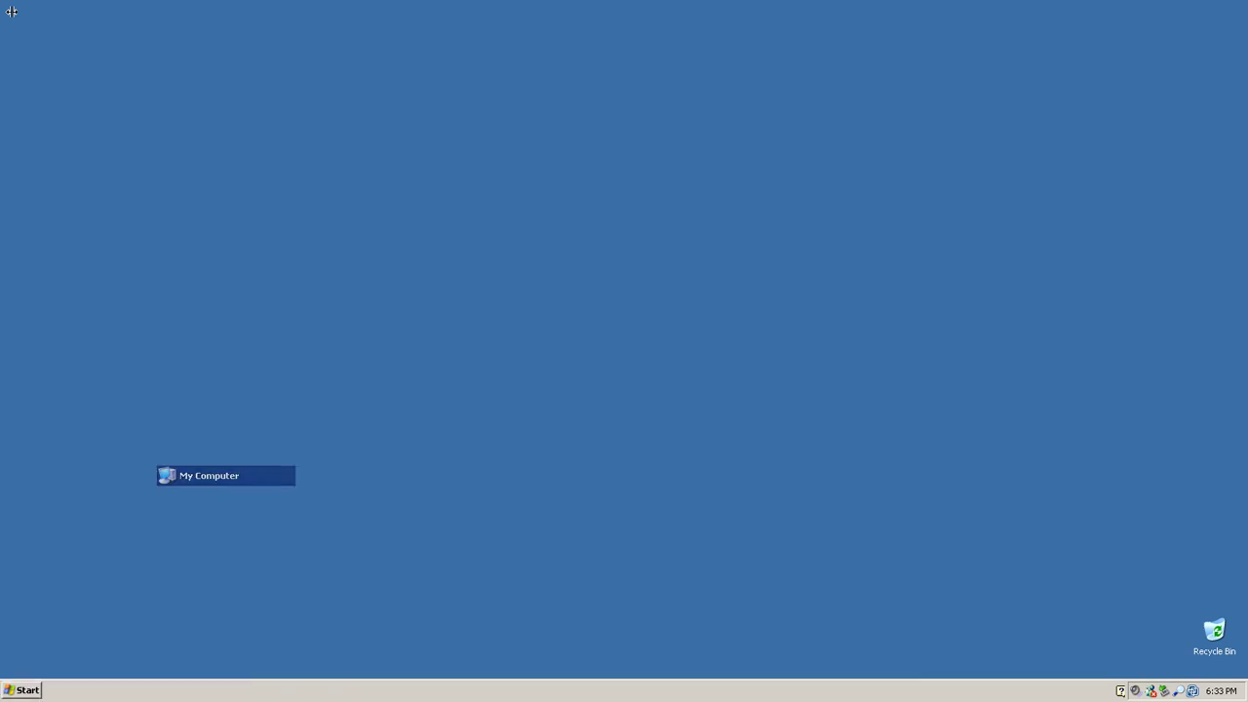
key("v")
key("Return")
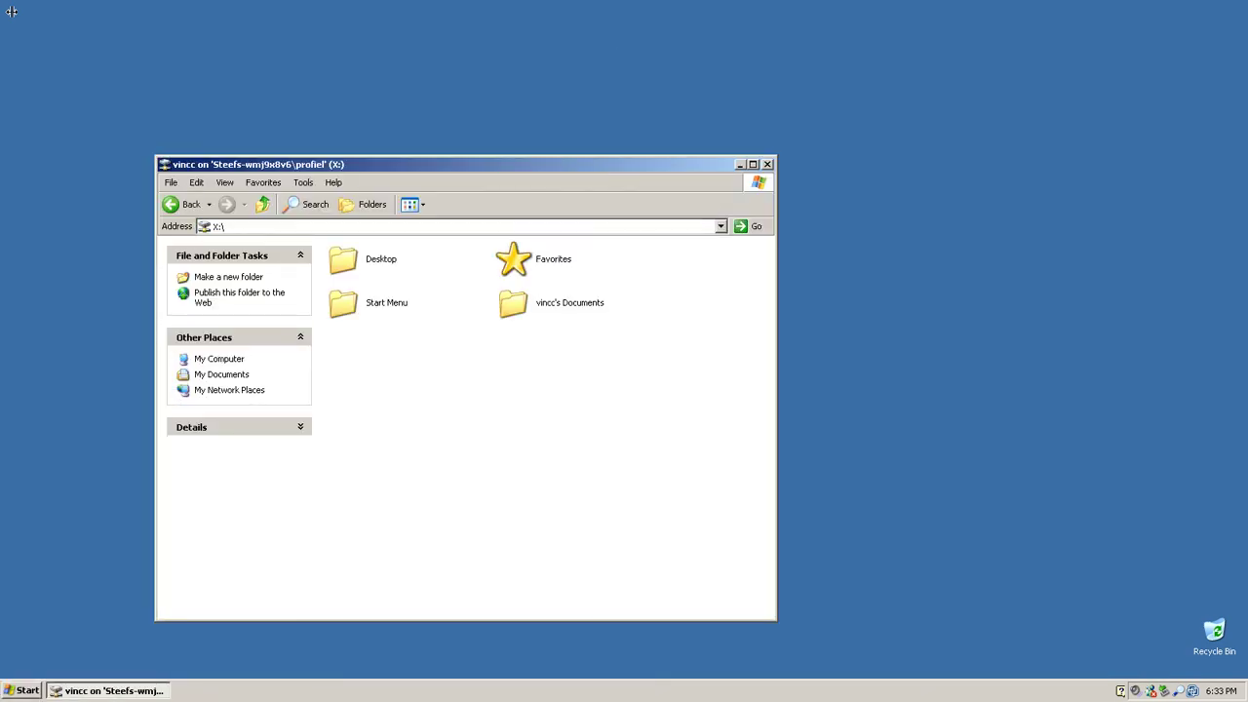
key("alt+F4")
key("super")
key("Return")
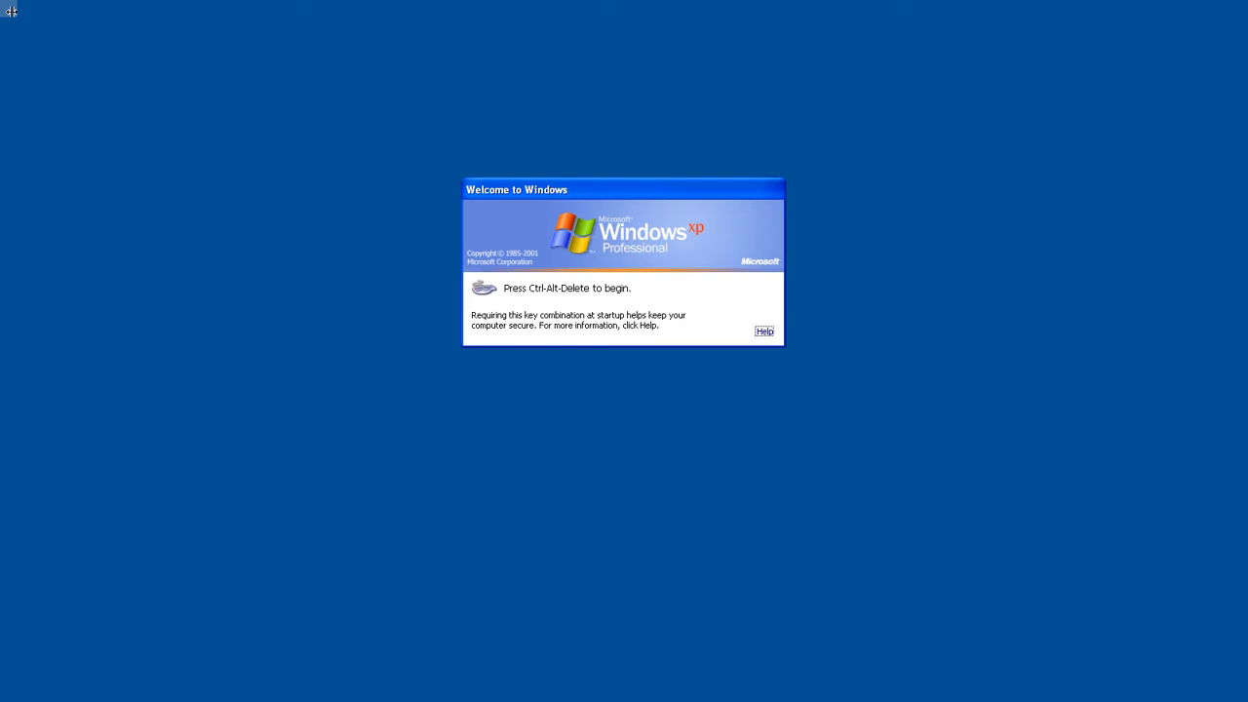
Step: Use Ctrl+Alt+Del and log on as another domain user with their password
key("ctrl+alt+Delete")
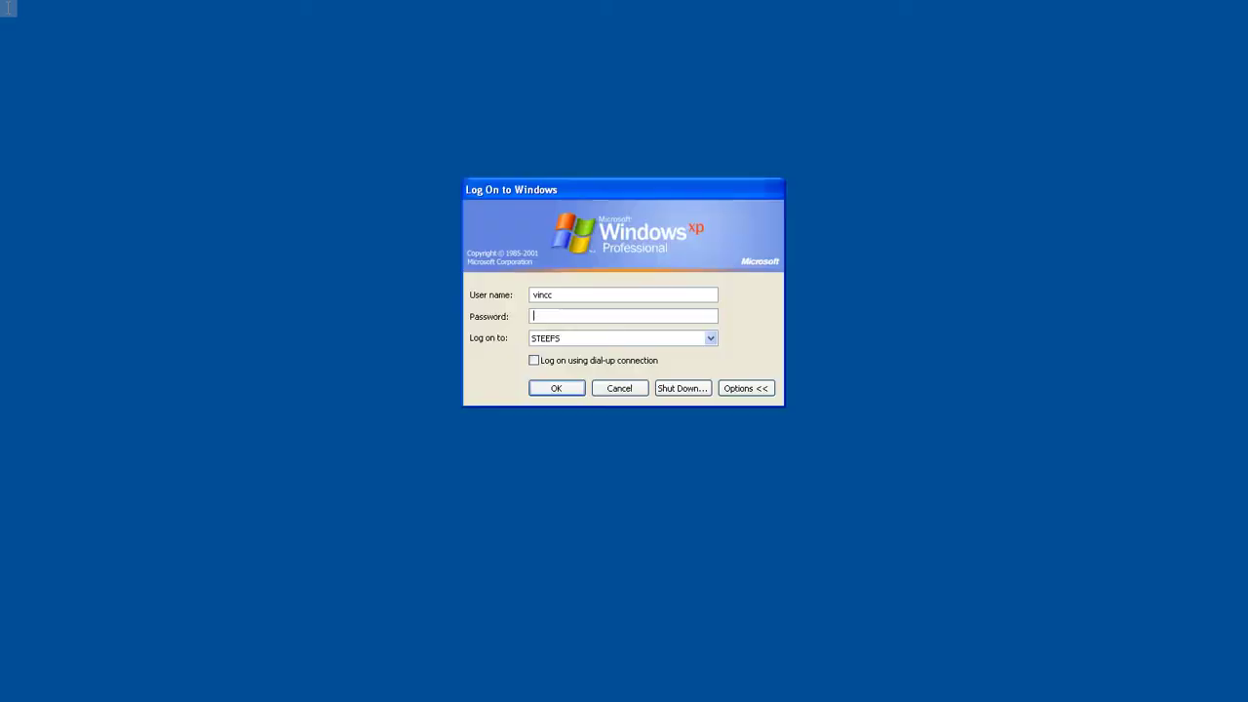
type("adnan")
key("Tab")
type("*****")
key("Return")
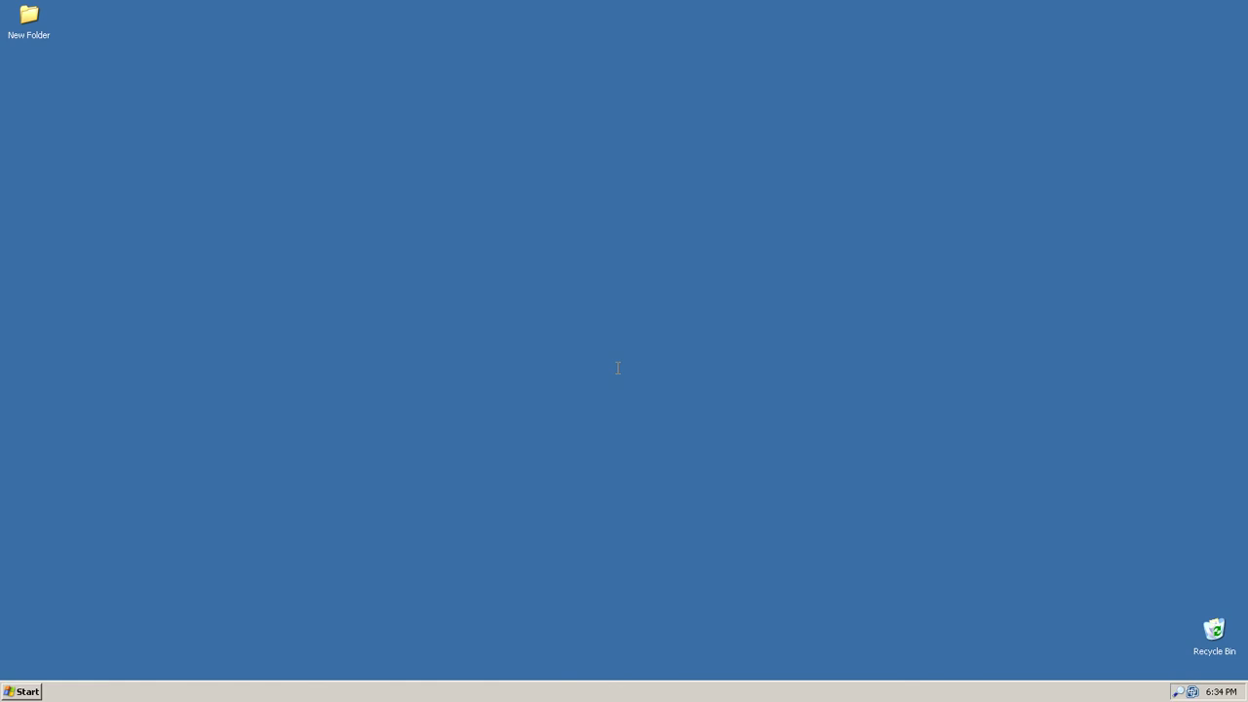
key("super")
key("Return")
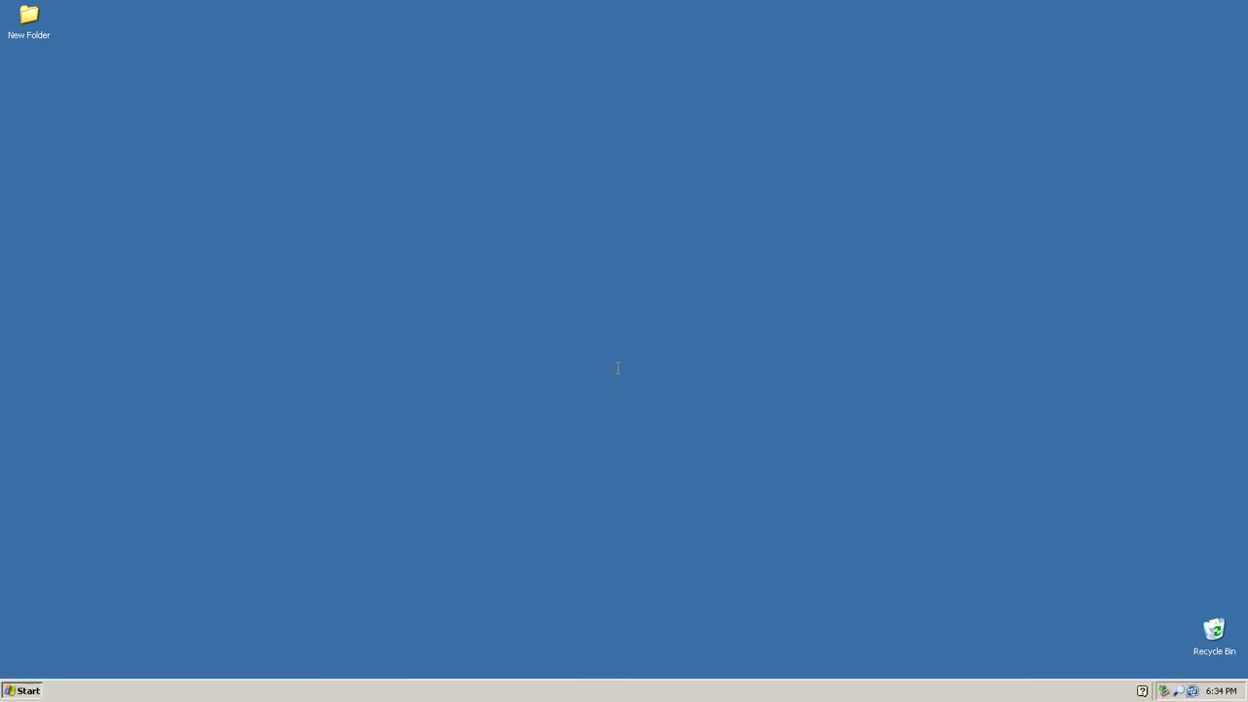
key("super")
key("Right")
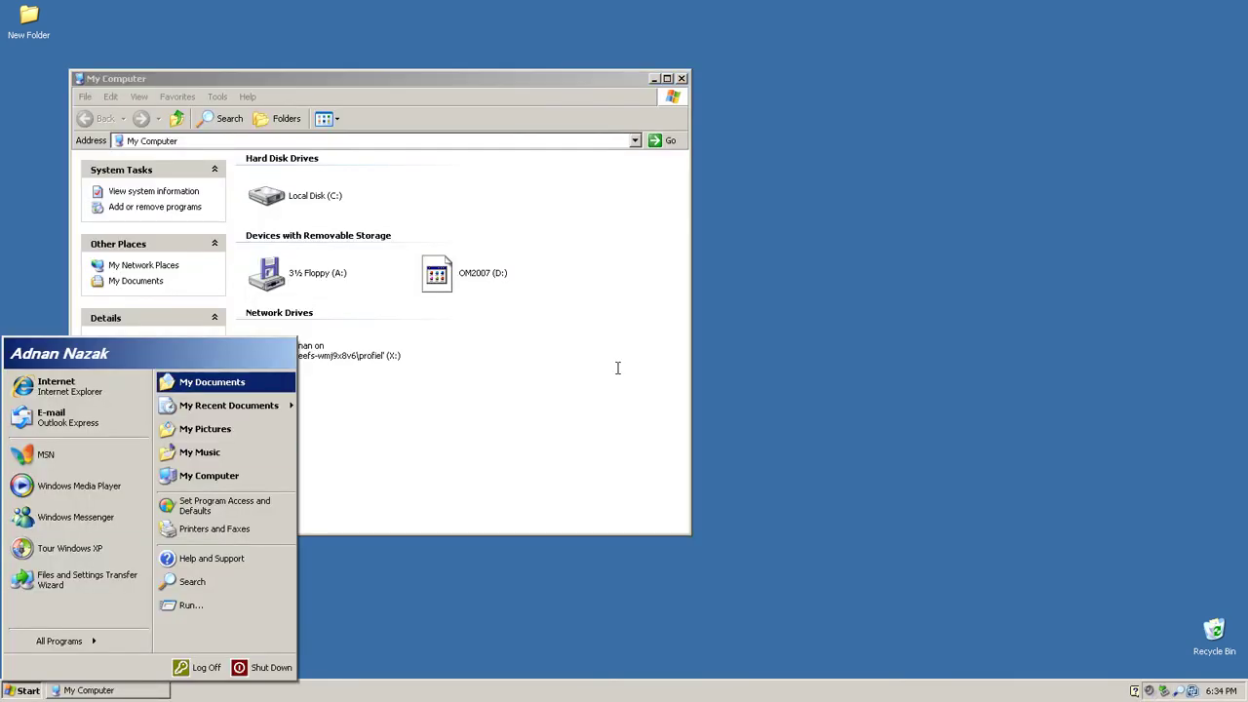
key("Return")
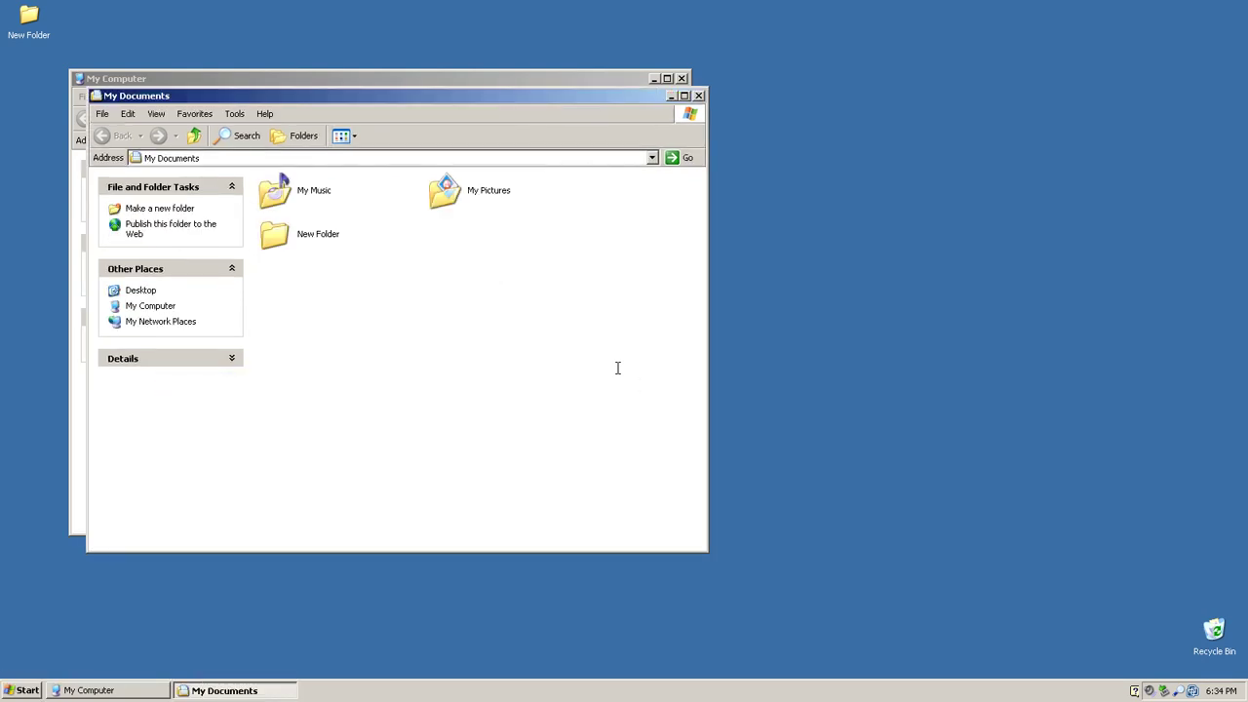
key("alt+Tab")
key("End")
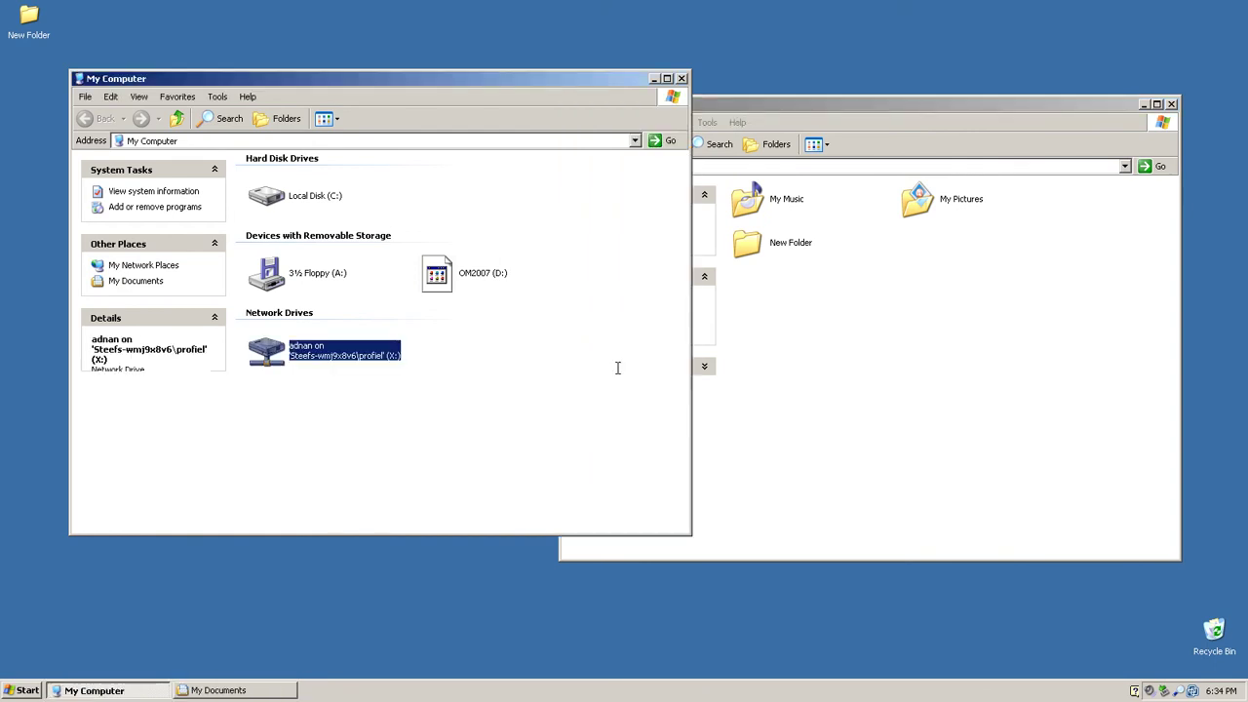
key("Return")
key("Home")
key("Return")
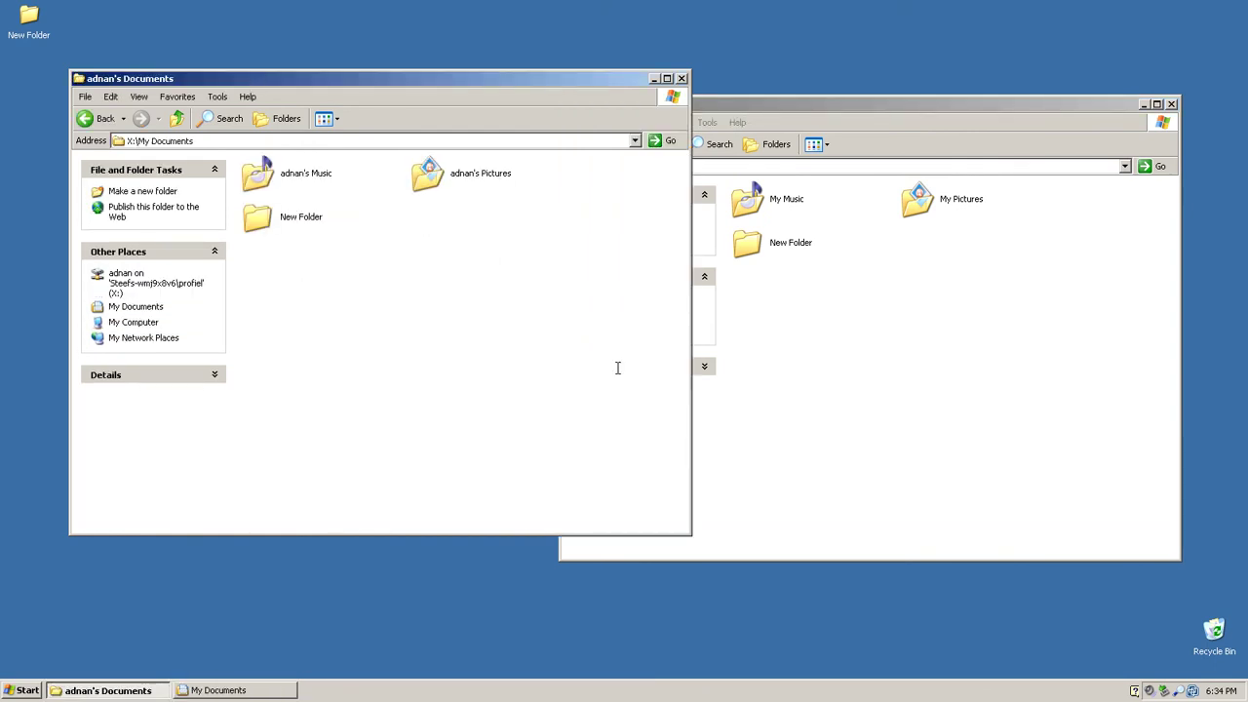
key("End")
key("F2")
key("alt+Tab")
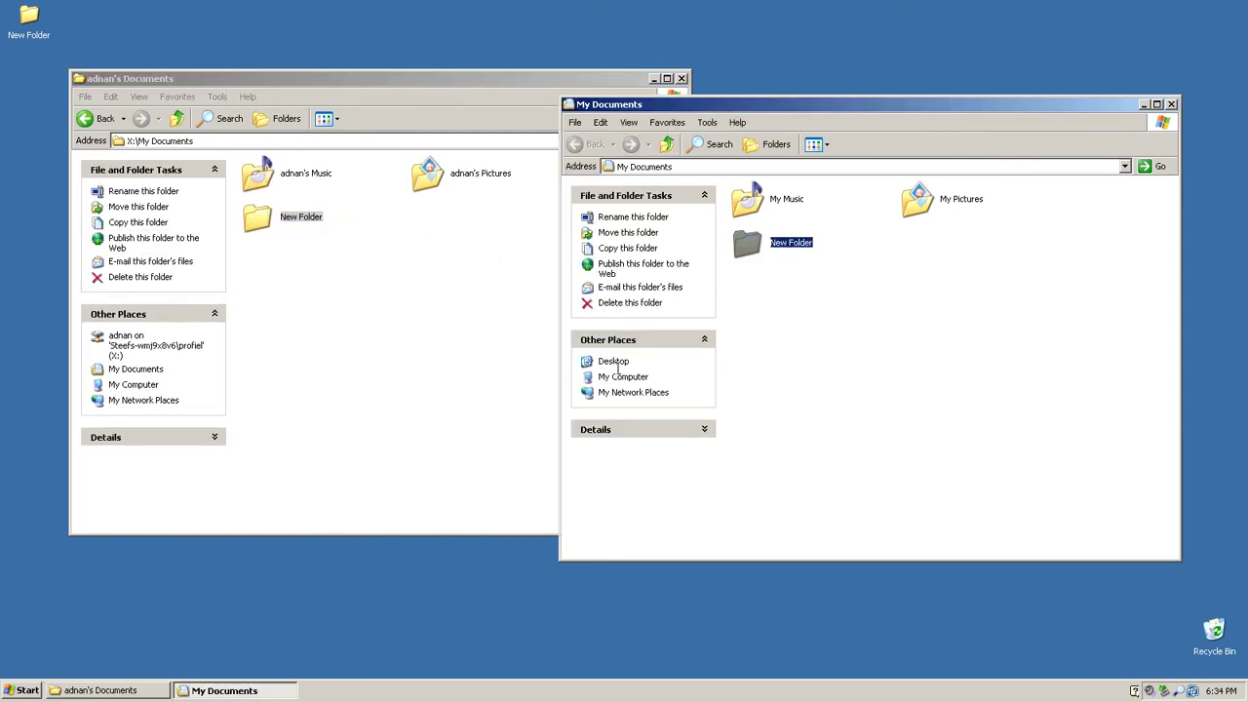
key("alt+Tab")
key("alt+Left")
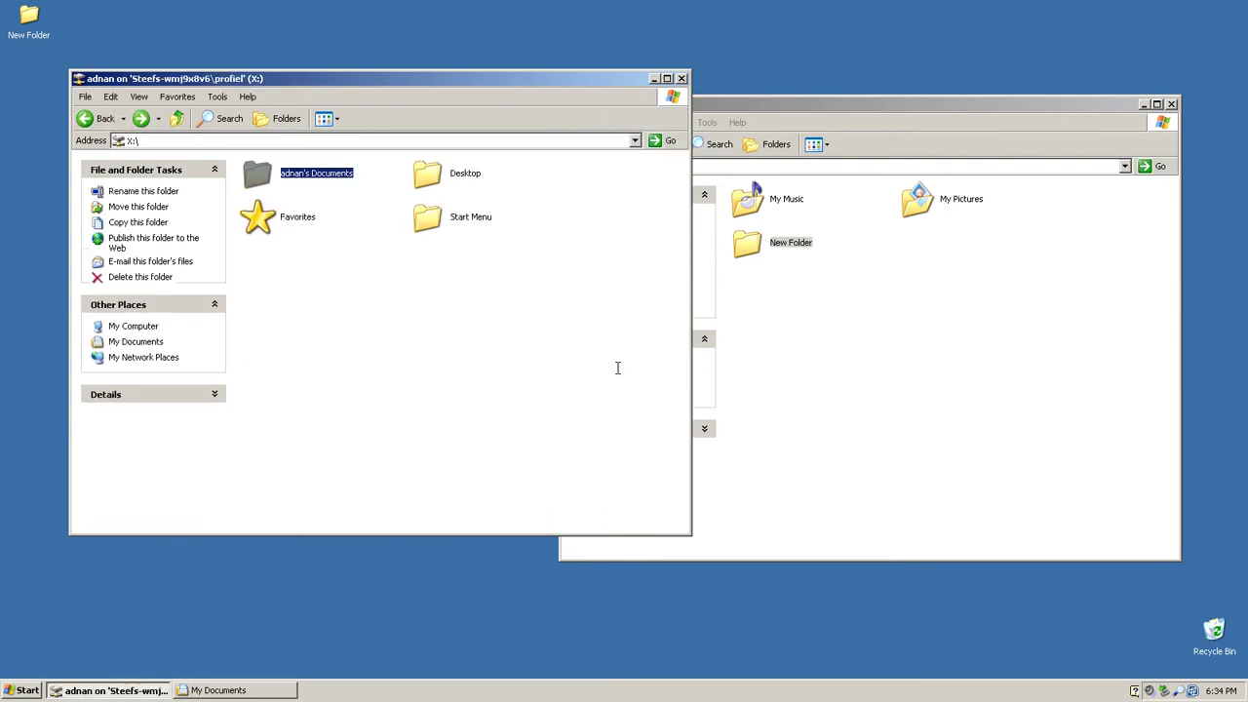
key("Right")
key("Return")
key("Home")
key("Home")
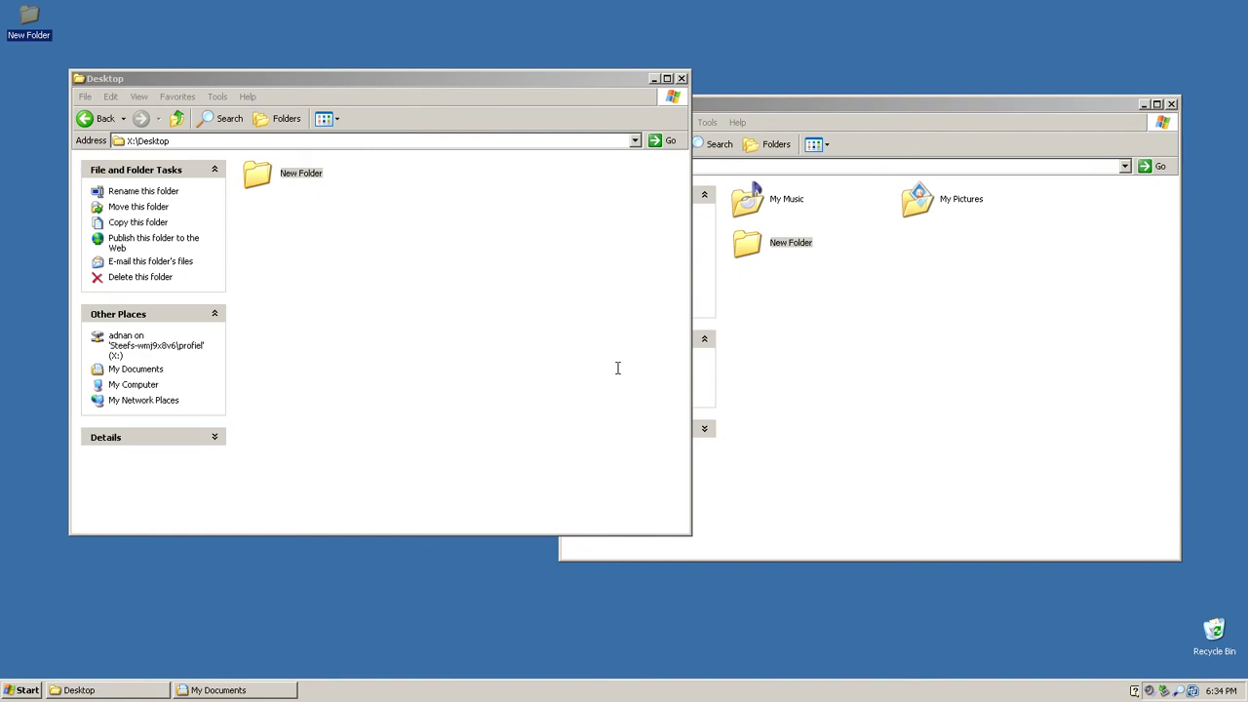
key("alt+F4")
key("alt+F4")
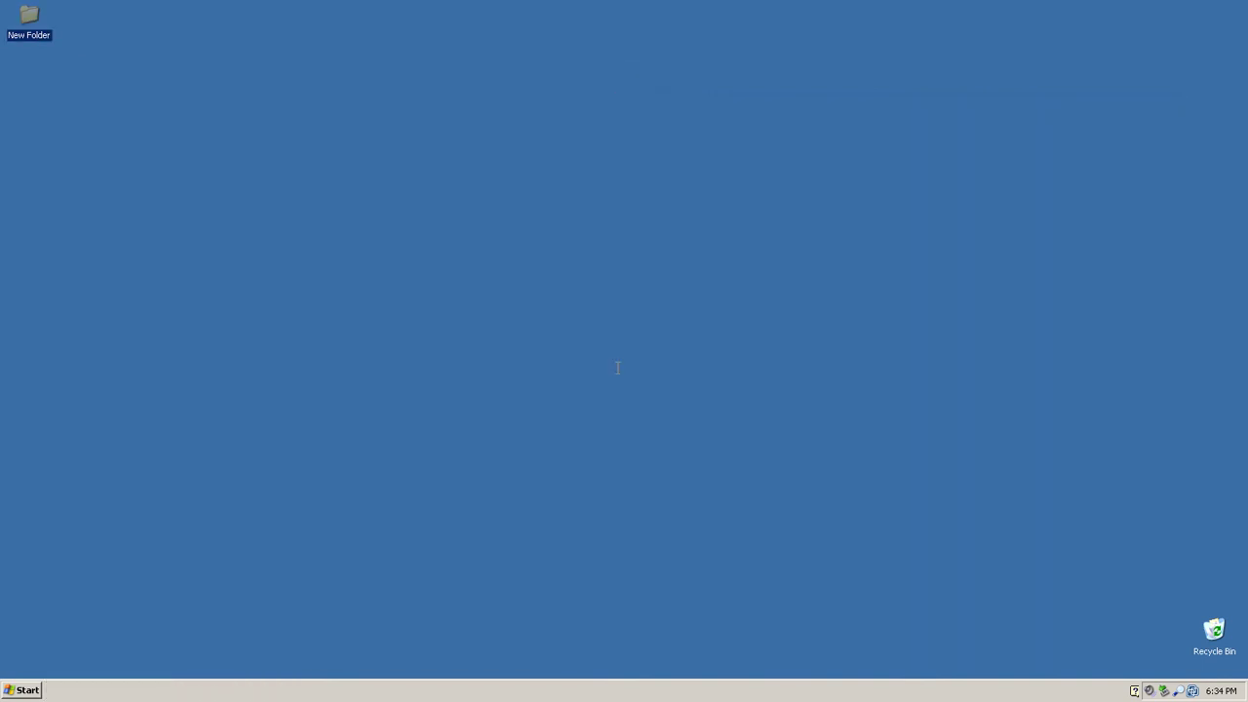
key("super")
Step: Browse the Start menu entries and open the All Programs list
key("Down")
key("Down")
key("p")
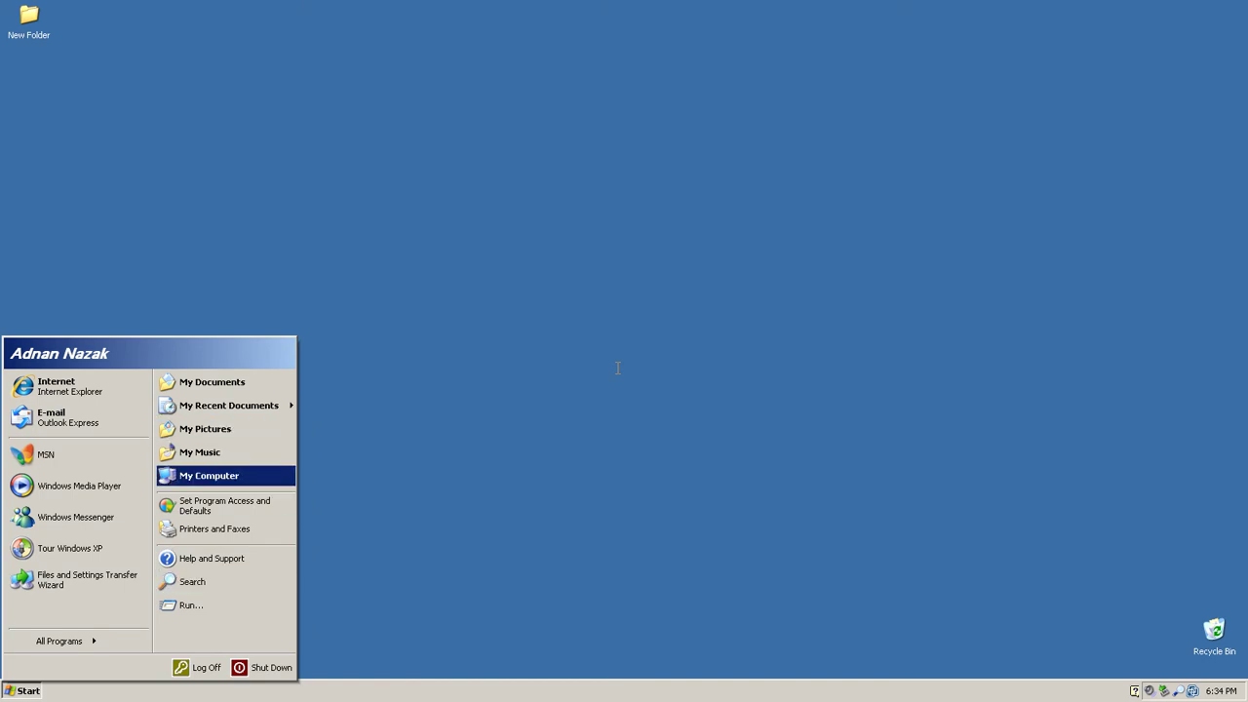
key("p")
key("Right")
key("Down")
key("Down")
key("Down")
key("Down")
key("Down")
key("Down")
key("Down")
key("Down")
key("Down")
key("Down")
key("Down")
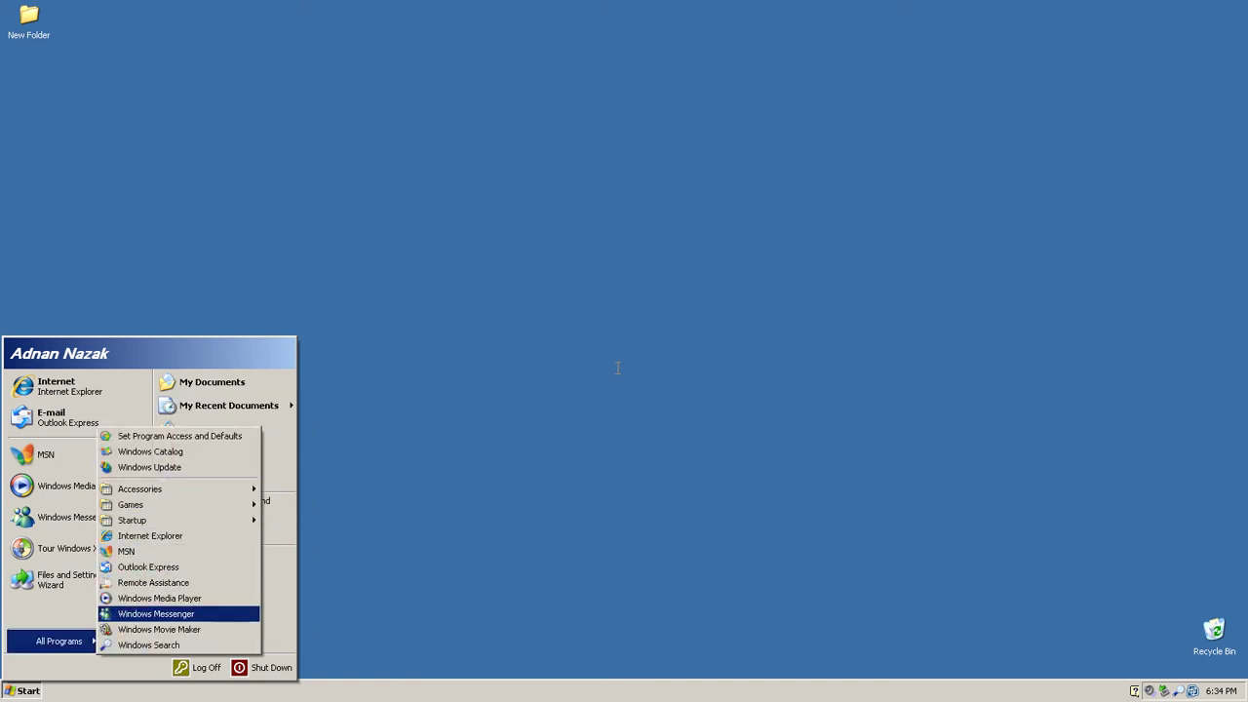
key("Escape")
key("Escape")
key("super")
key("Down")
key("Down")
key("Down")
key("Down")
key("Up")
key("Up")
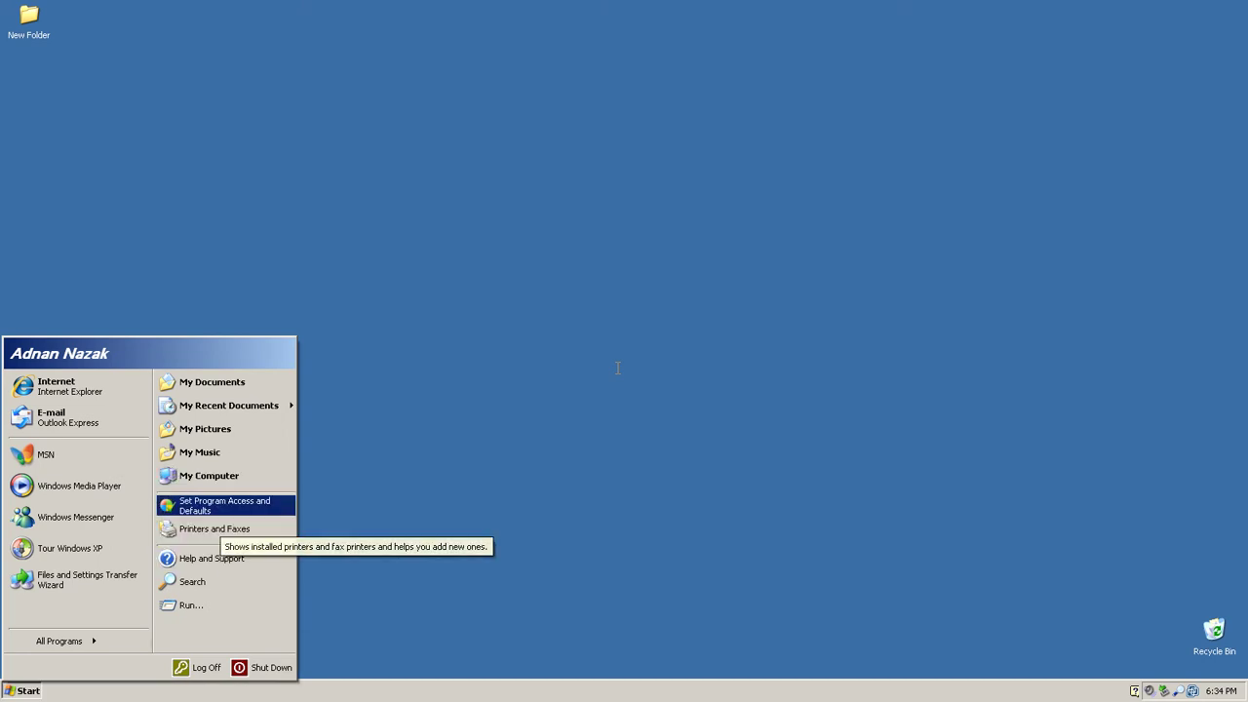
key("Left")
key("Right")
key("Up")
key("Up")
key("Up")
key("Up")
key("Up")
key("Up")
key("Up")
key("Up")
key("Up")
key("Up")
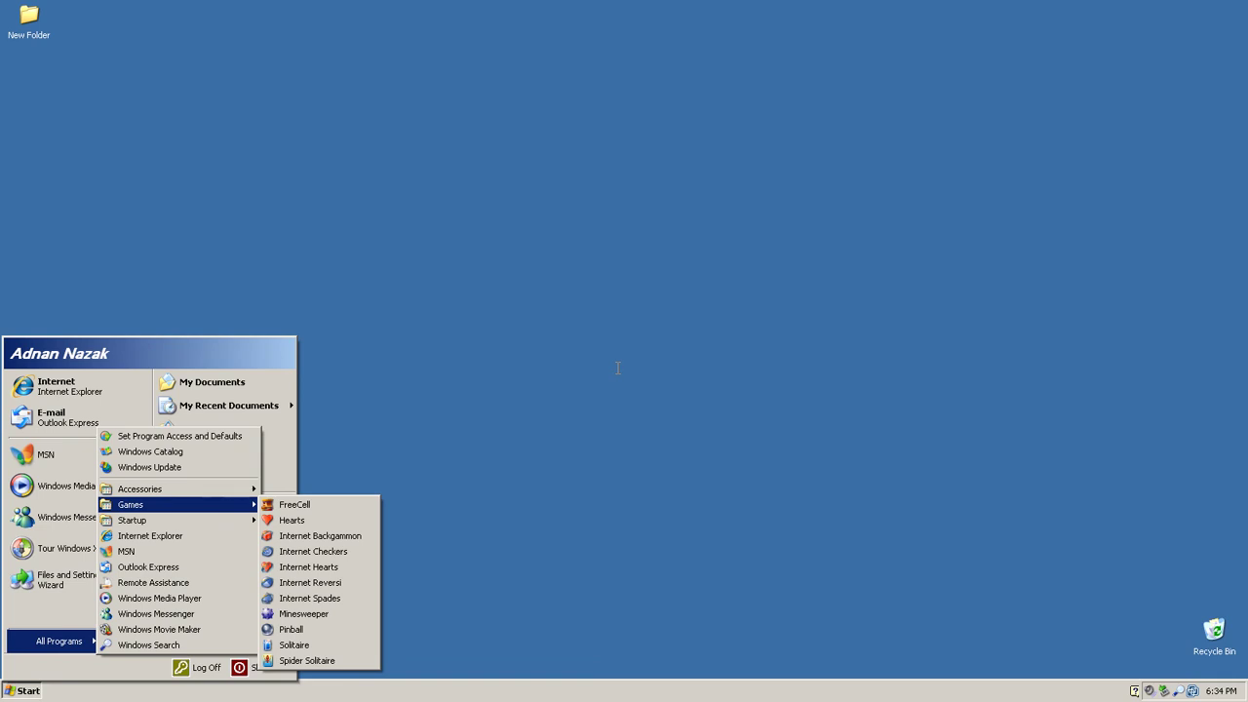
Step: Inspect the Startup, Games, Accessories, System Tools and Entertainment groups, then select My Computer
key("Down")
key("Up")
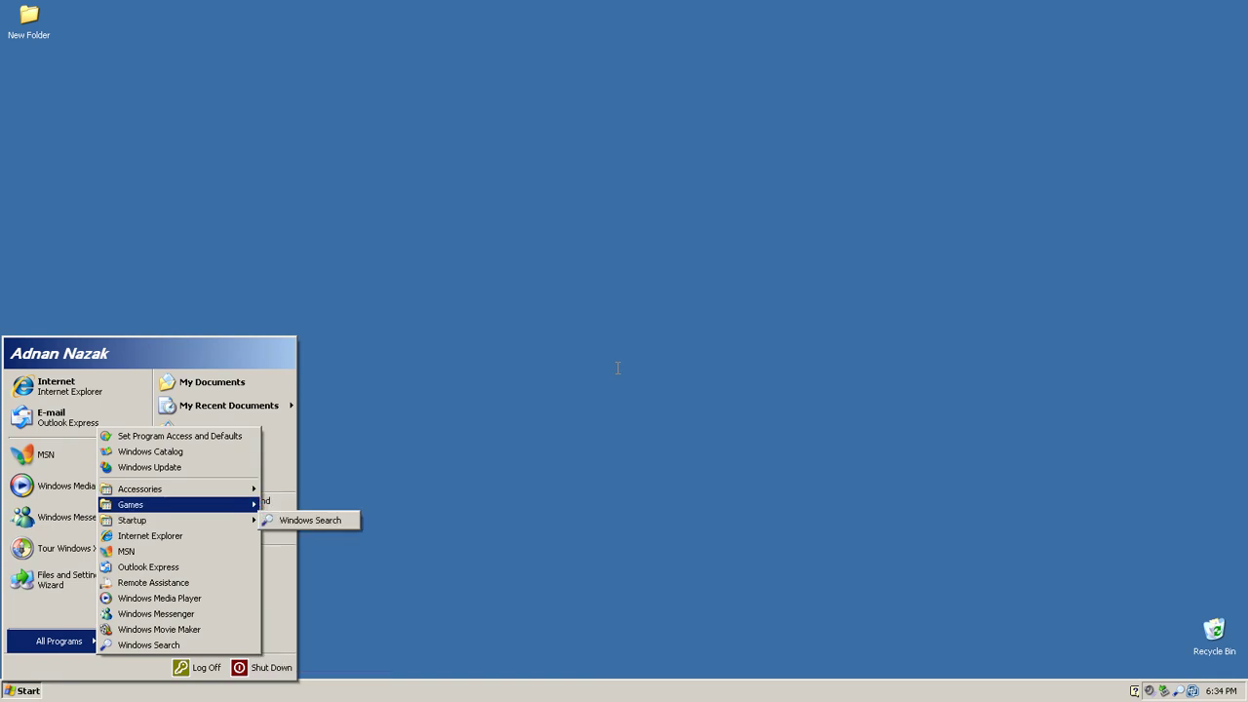
key("Up")
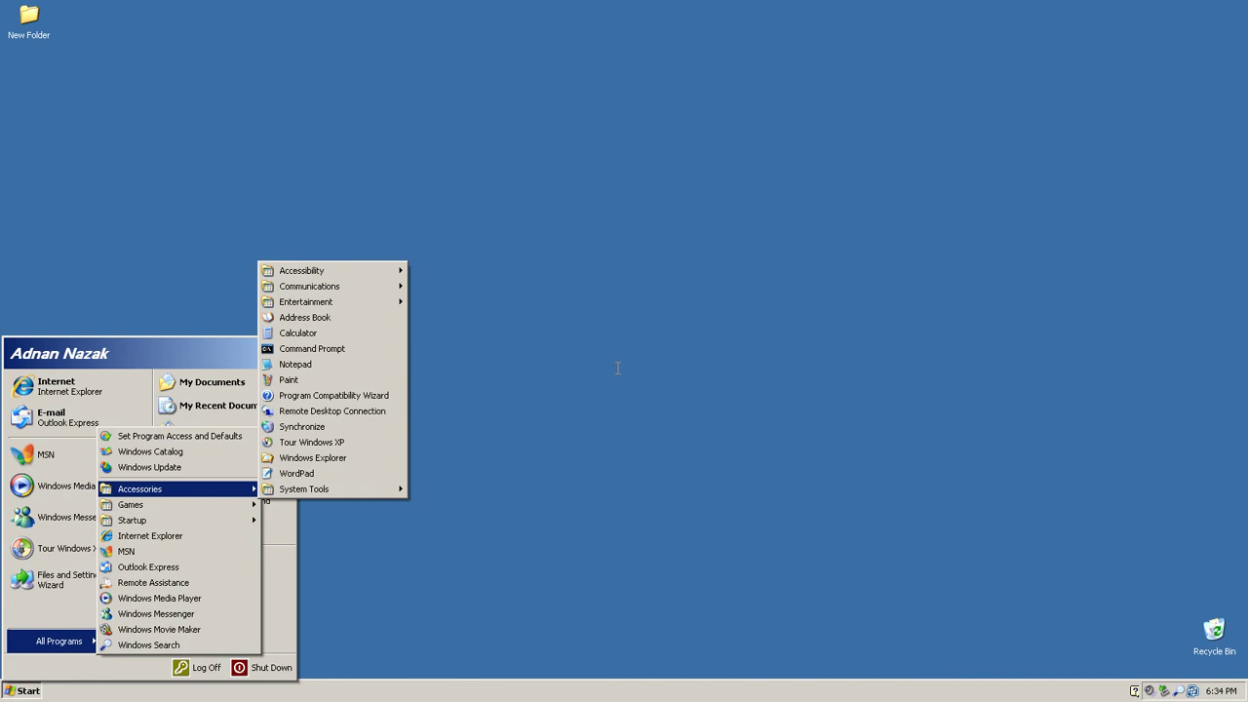
key("Right")
key("Up")
key("Up")
key("Down")
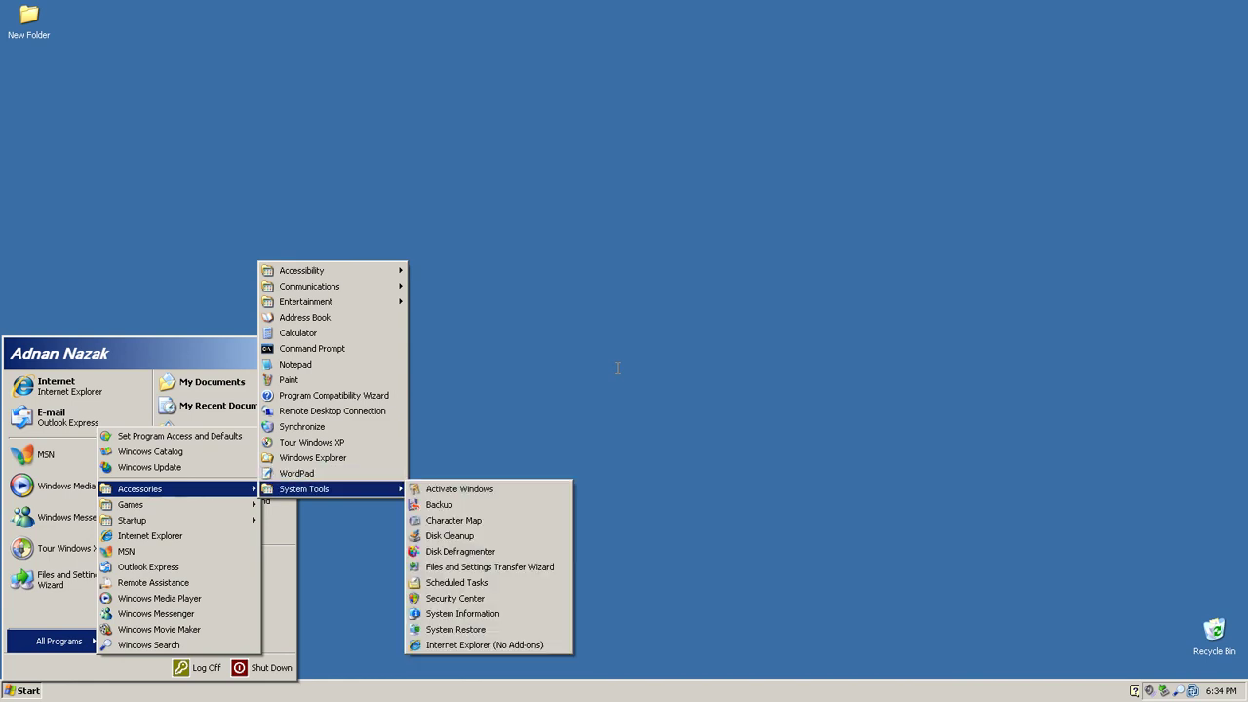
key("Down")
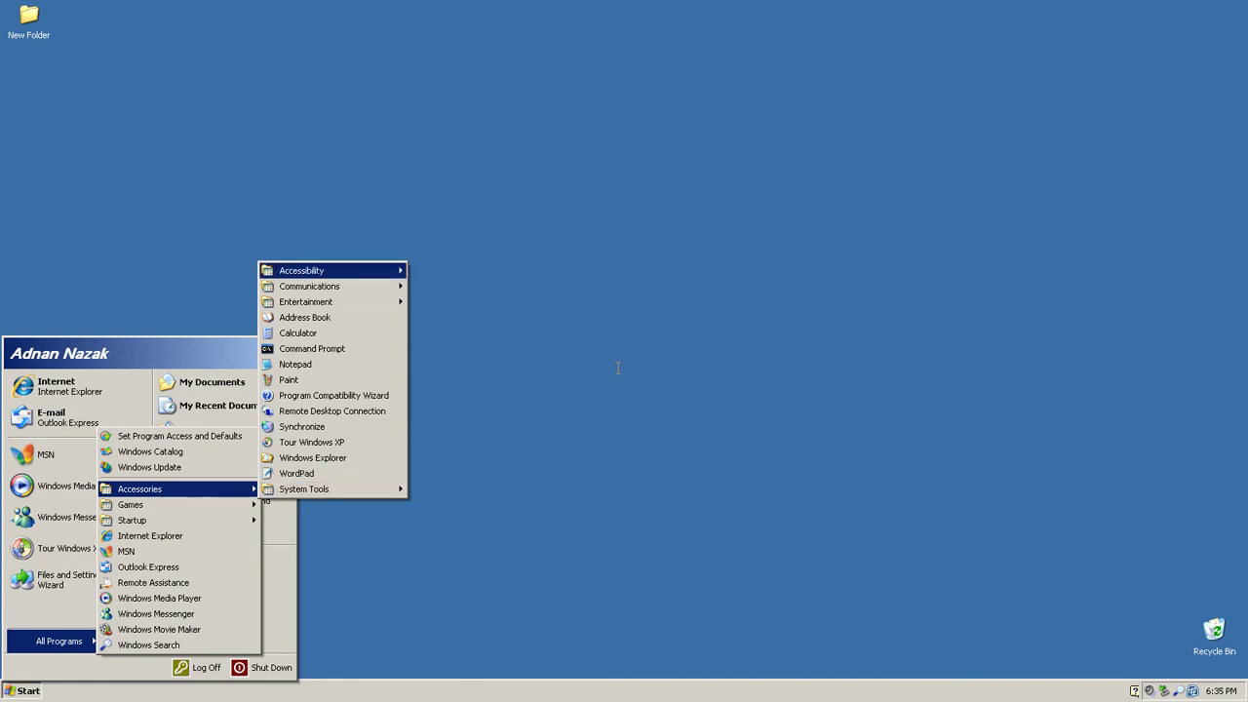
key("Down")
key("Down")
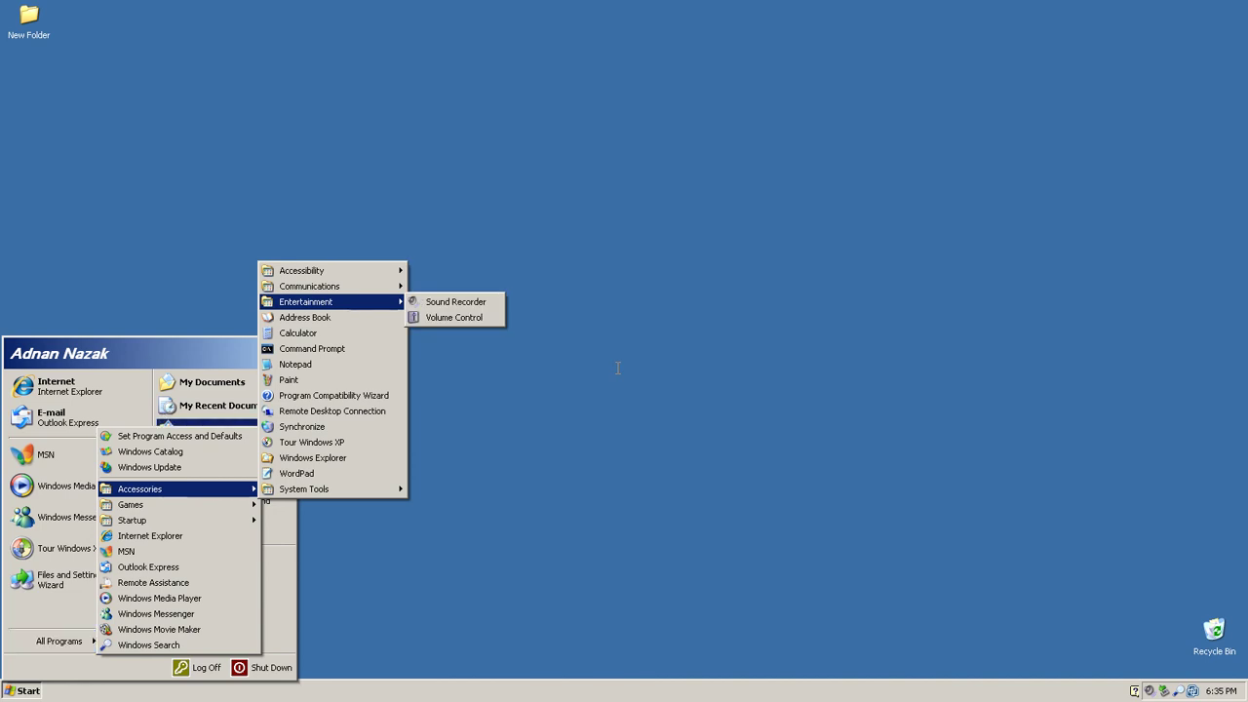
key("Escape")
key("Down")
key("Down")
key("Down")
Step: Run Operations Manager 2007 Setup from the OM2007 (D:) disc and choose an Install option
key("Return")
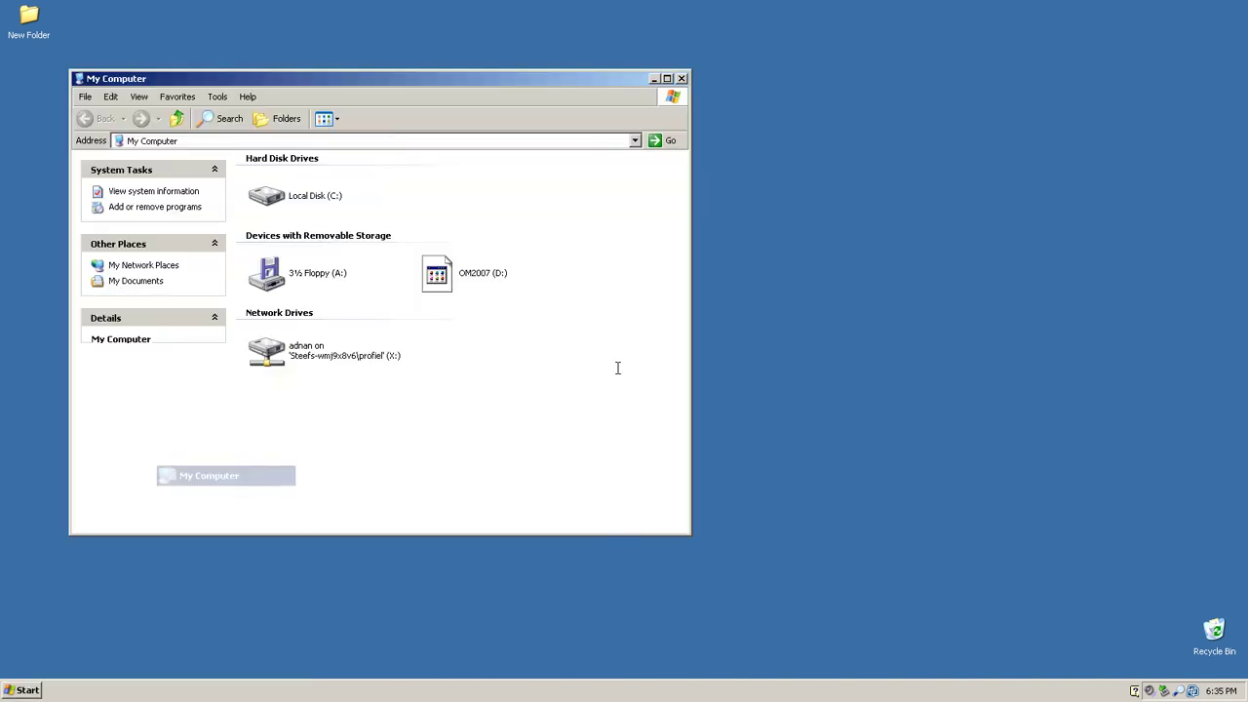
key("o")
key("Return")
key("alt+F4")
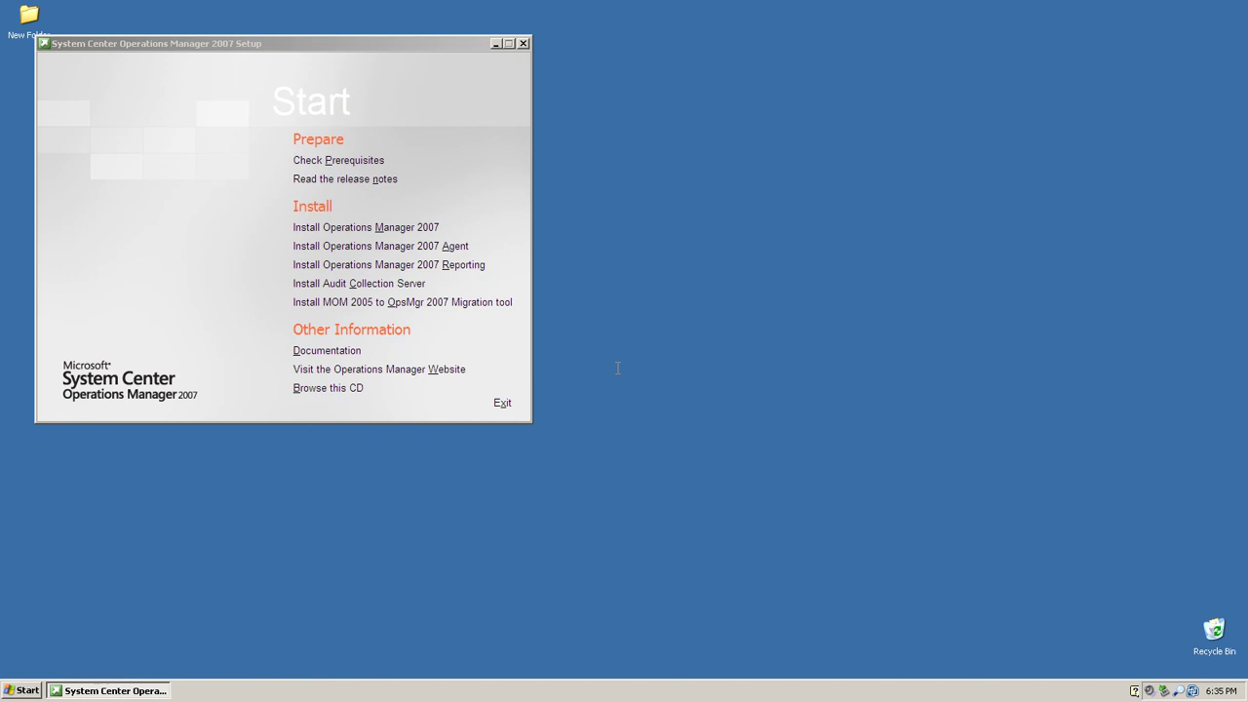
key("alt+m")
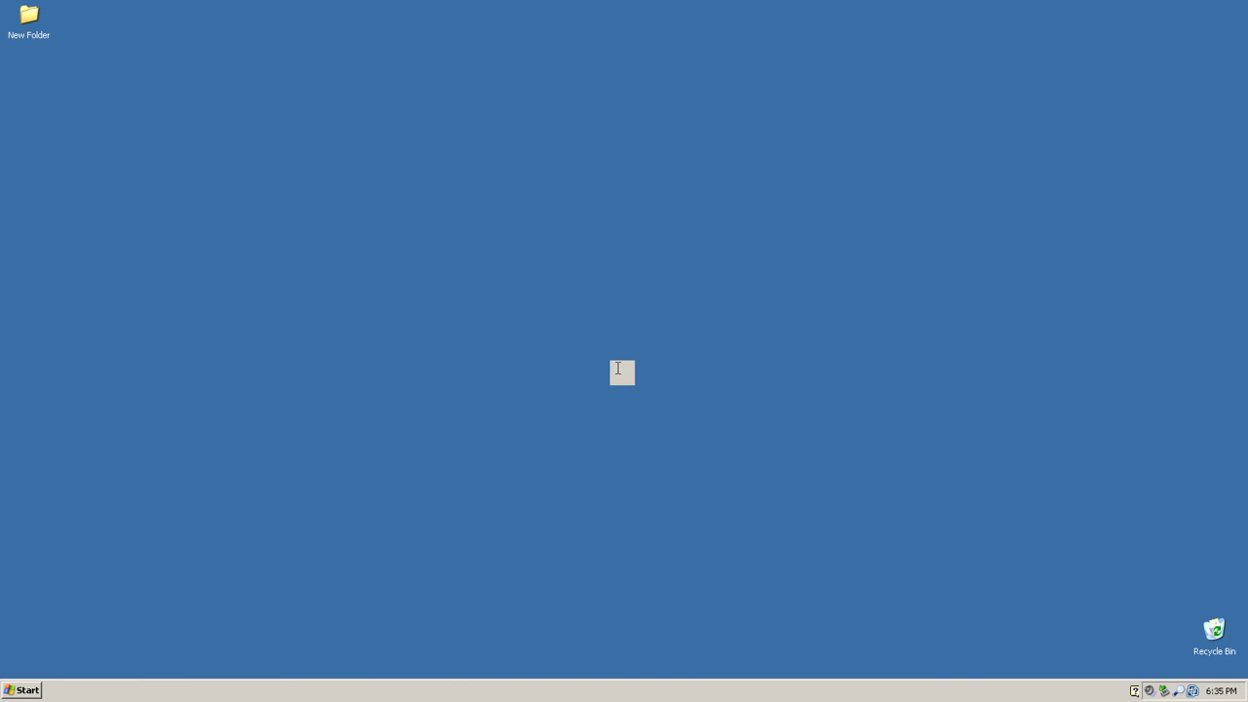
Step: Bring up the Start menu with focus on the Log Off option
key("super")
key("Escape")
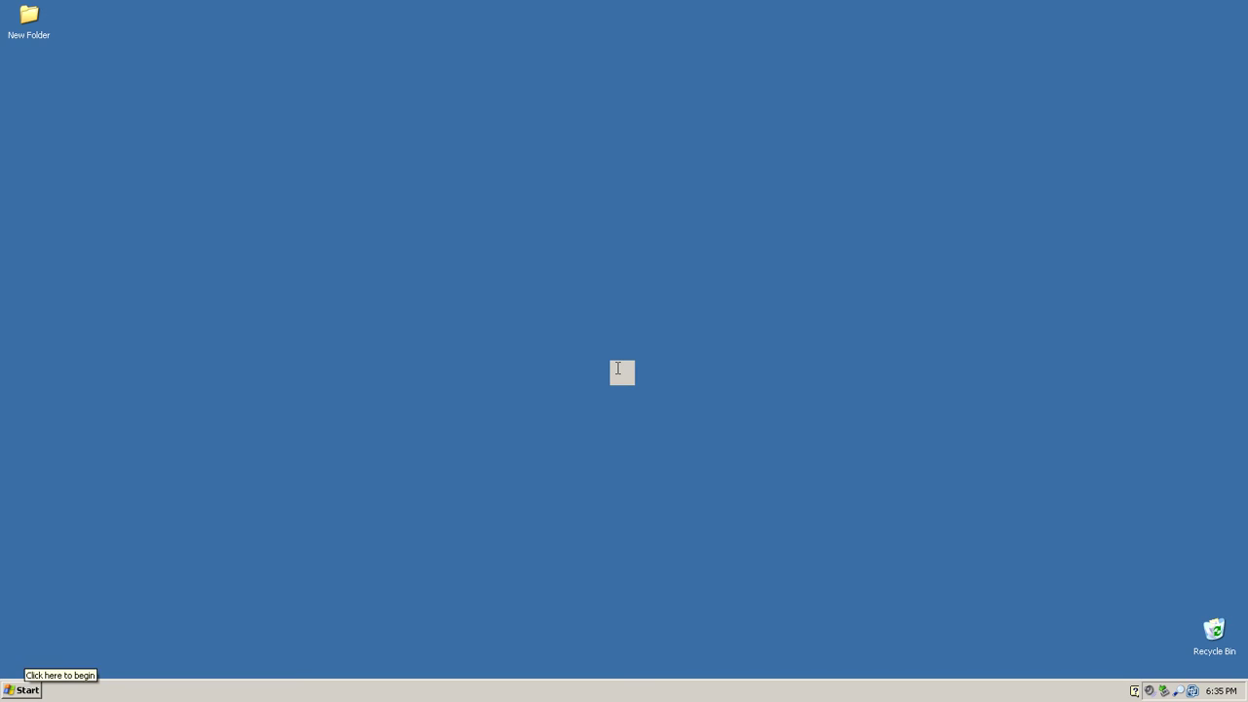
key("super")
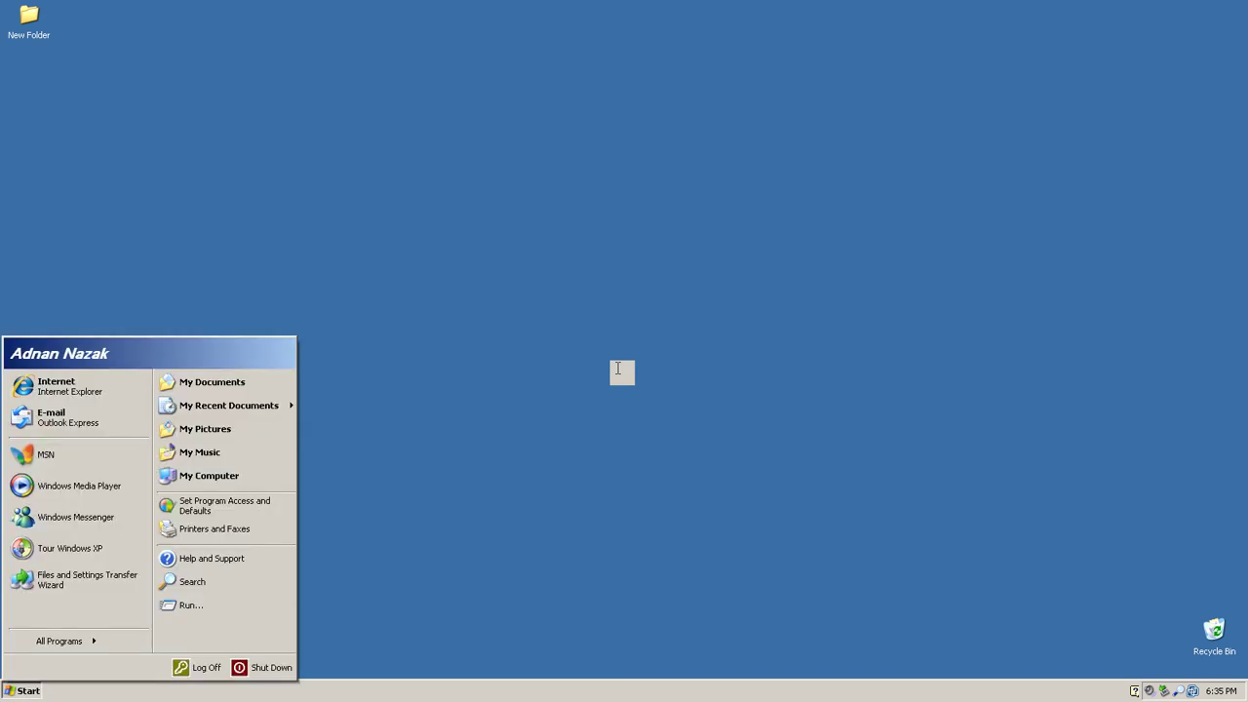
key("Tab")
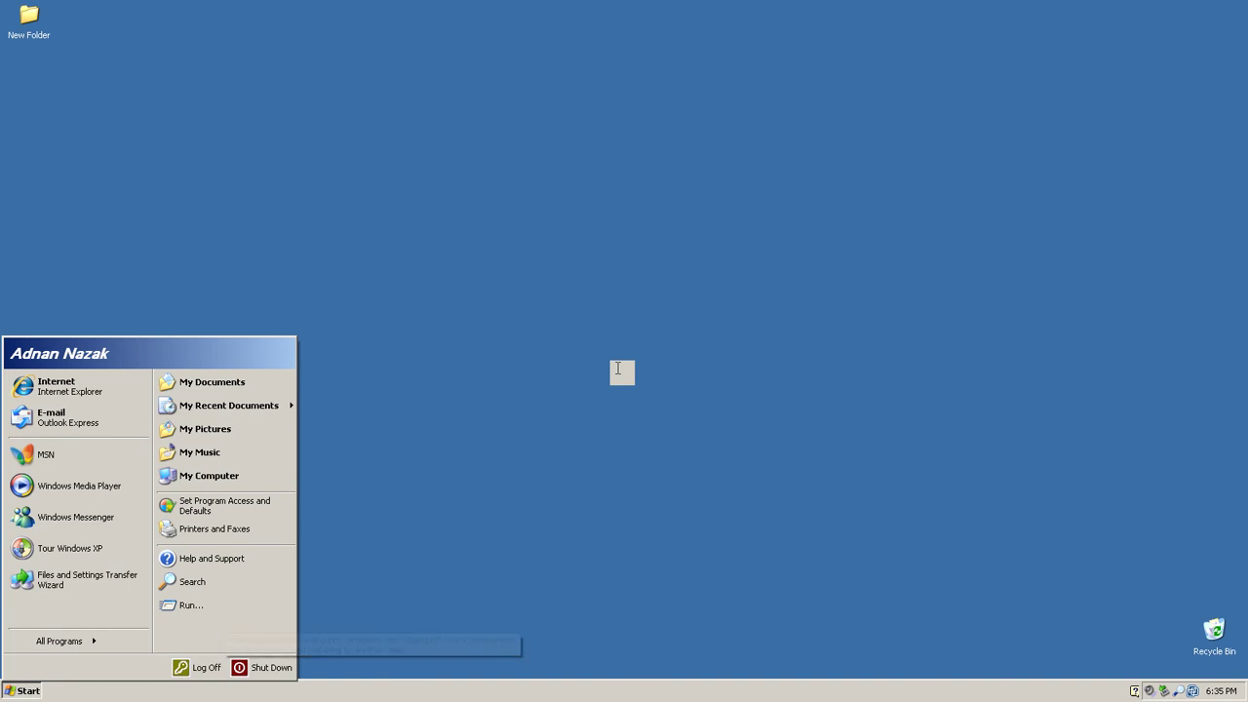
key("Tab")
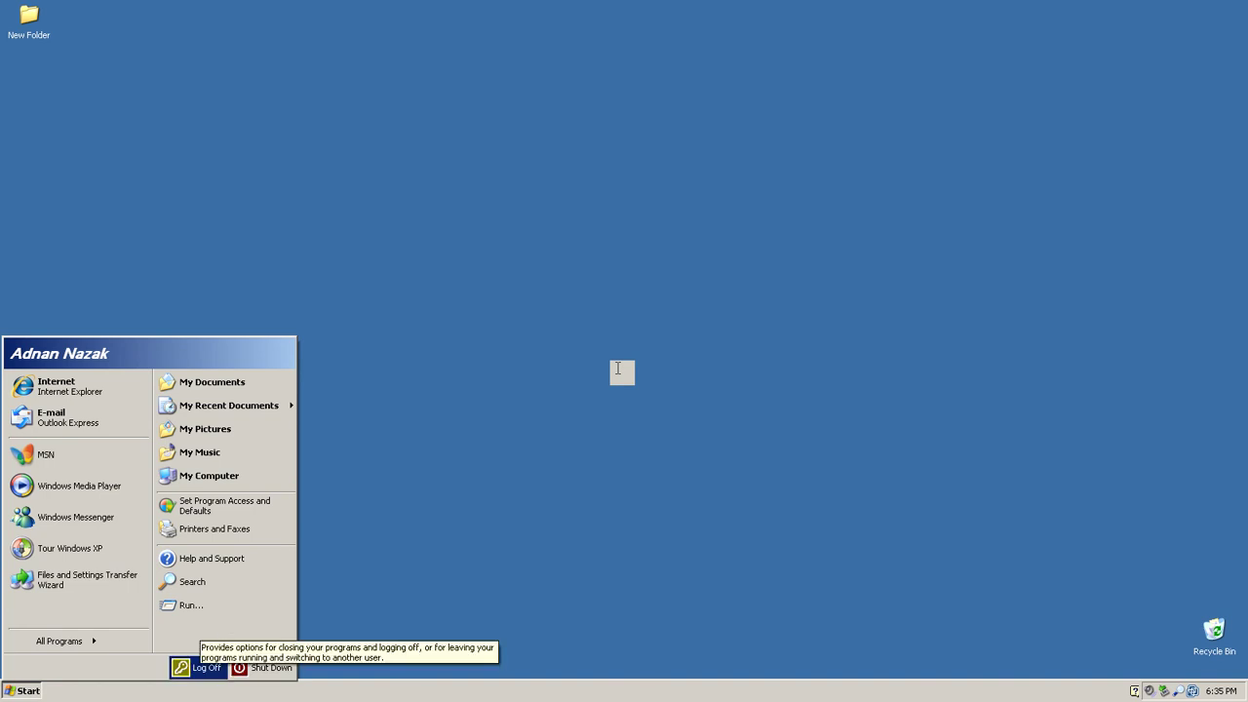